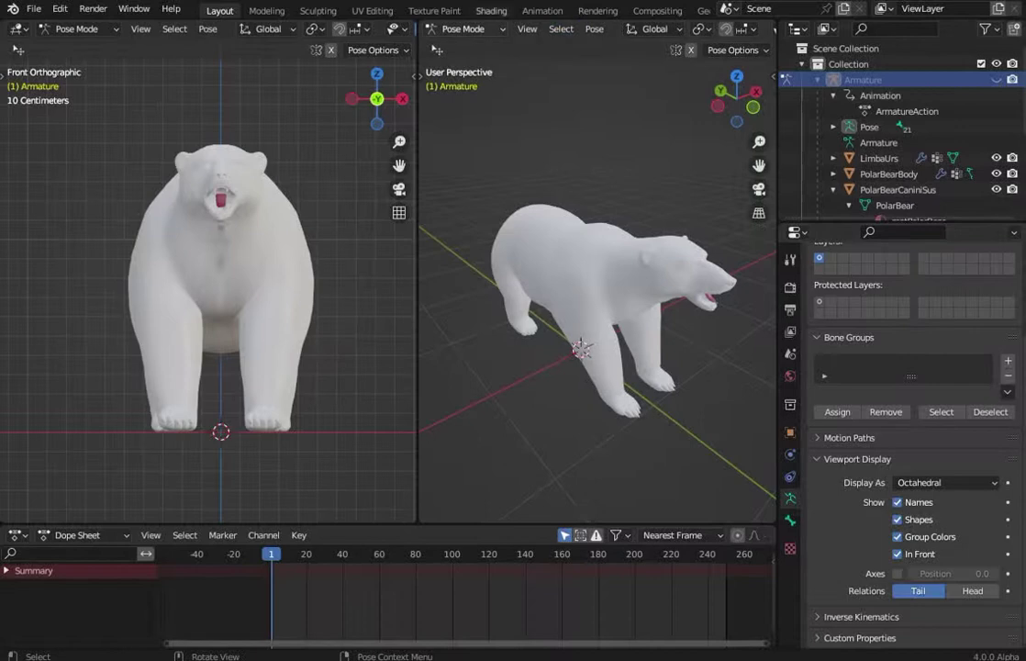
Return the armature to Object Mode using the viewport's mode list.
left_click(466, 28)
left_click(470, 44)
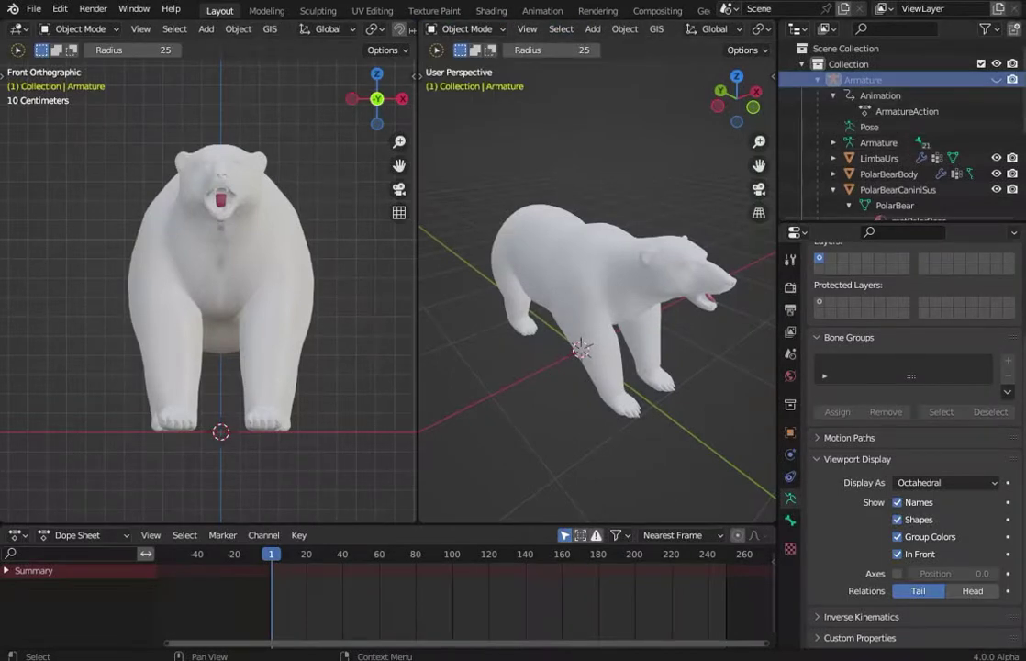
left_click(467, 29)
left_click(470, 46)
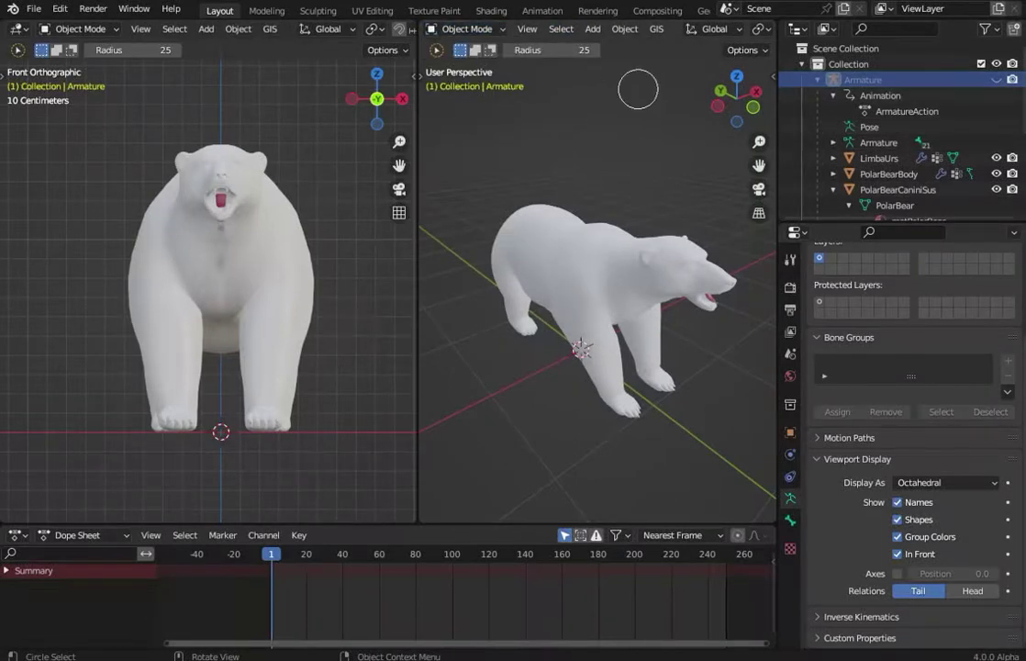
Make the armature bones visible, enter Pose Mode, and select neck bone Bone.002.
left_click(995, 80)
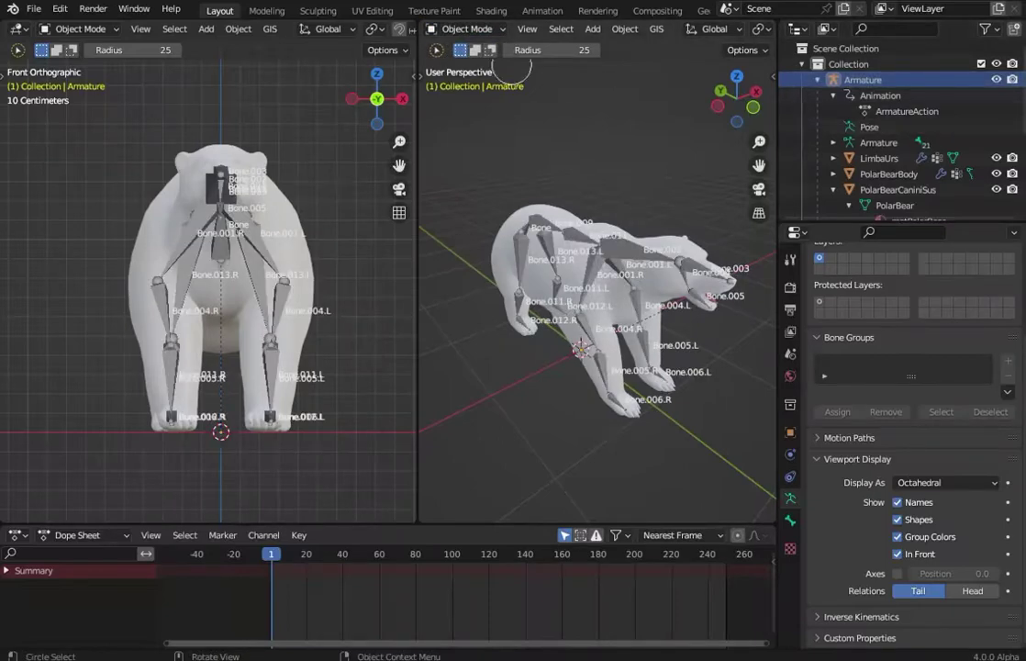
left_click(467, 29)
left_click(468, 81)
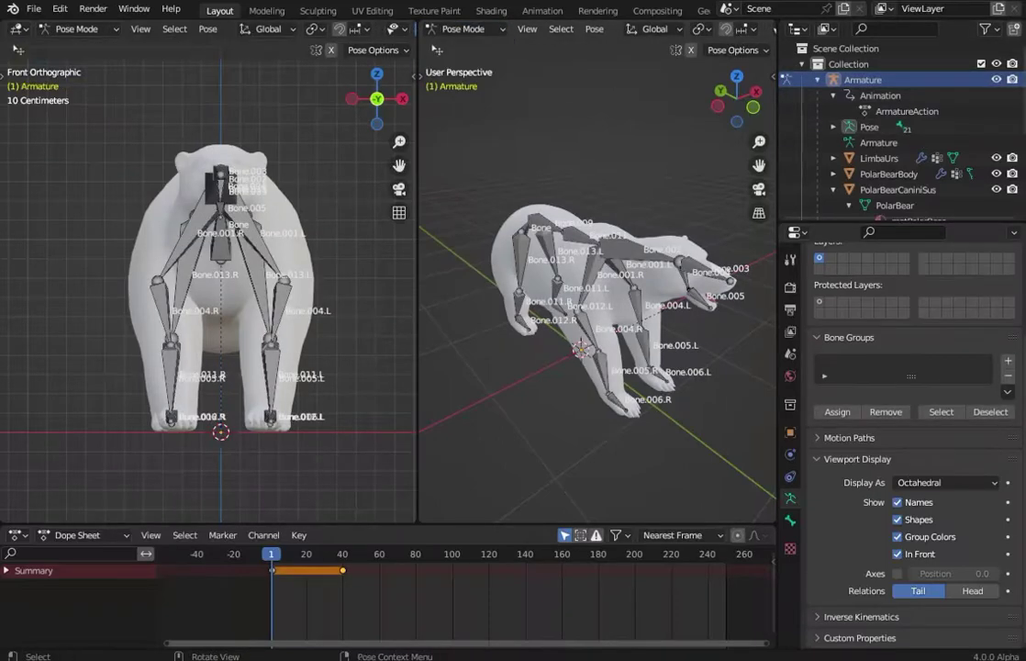
left_click(633, 246)
key("a")
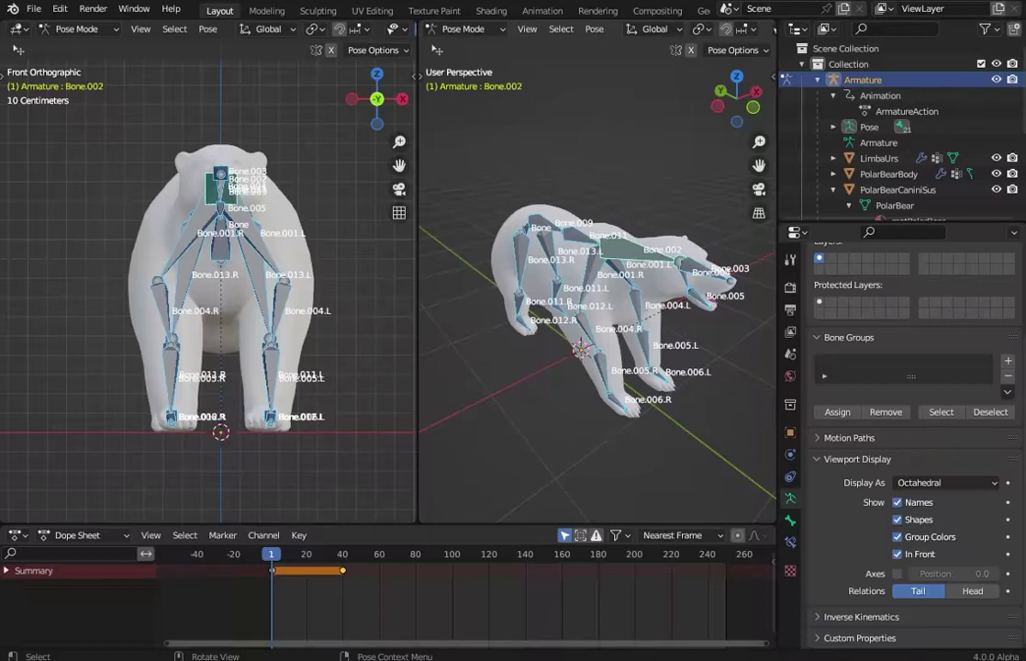
key("alt+a")
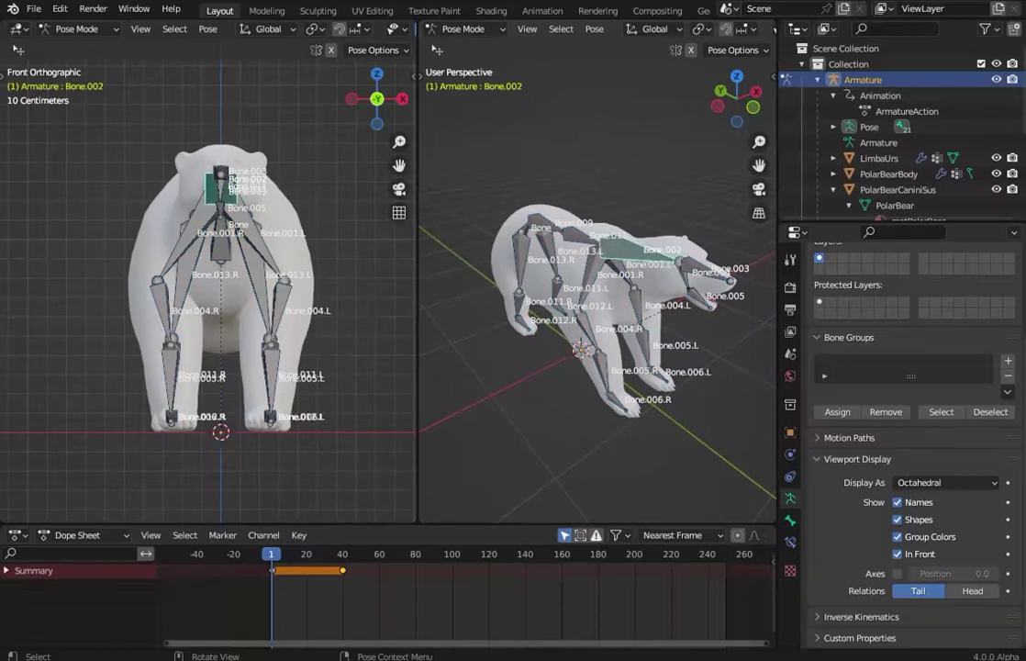
left_click(995, 80)
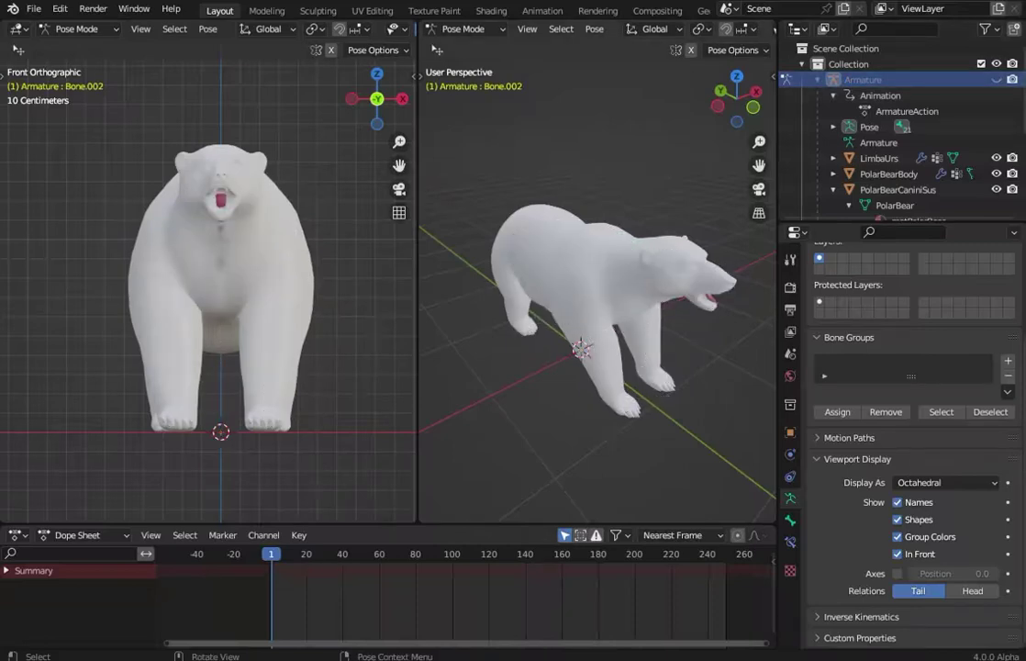
left_click(995, 80)
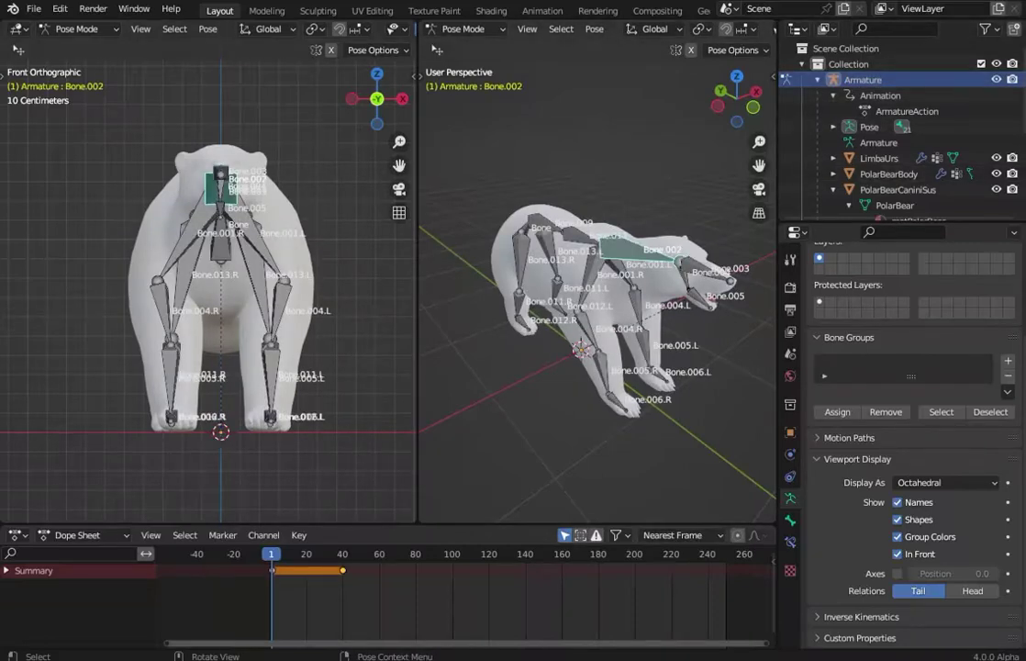
key("r")
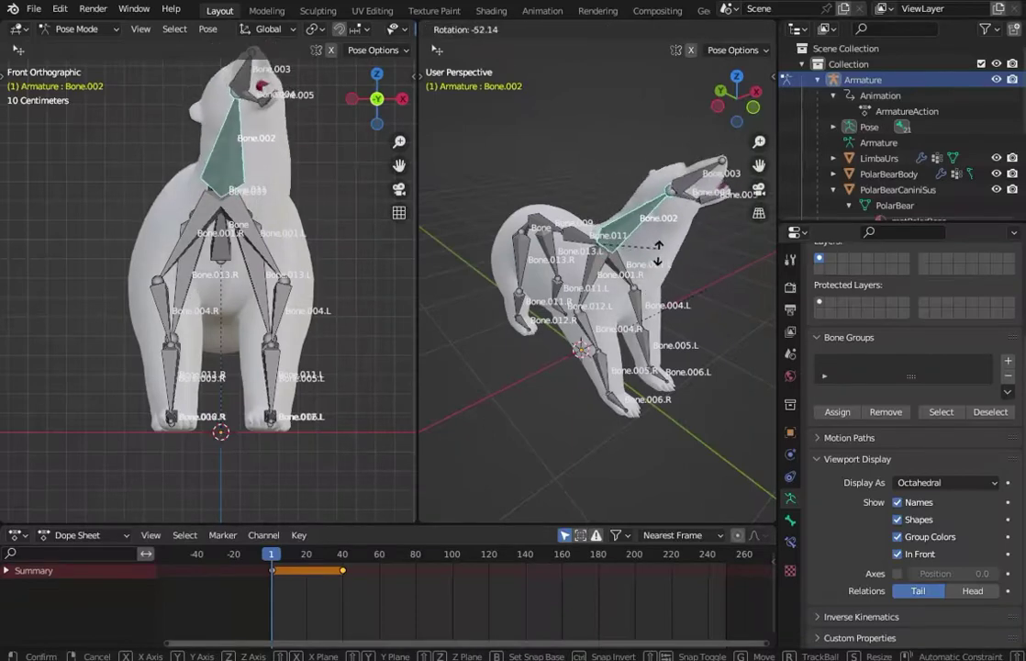
key("Escape")
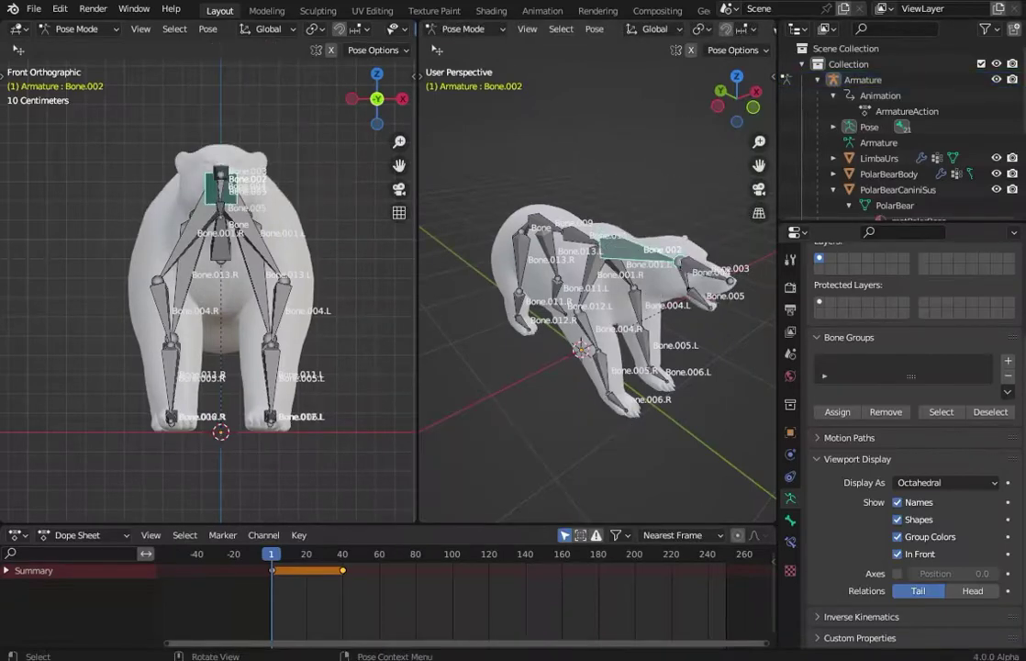
key("r")
key("x")
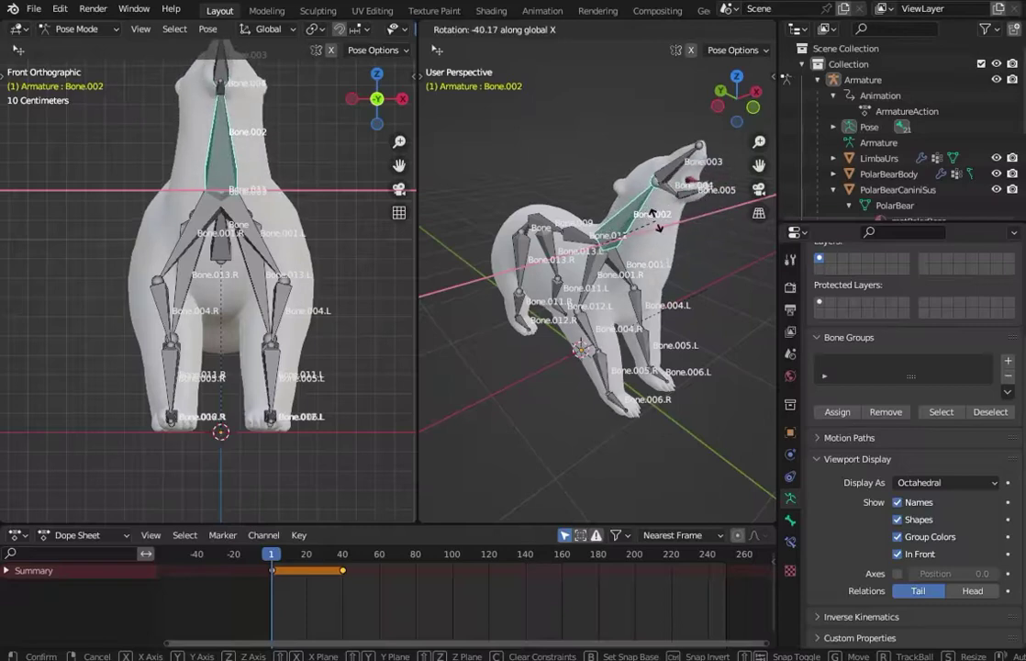
left_click(658, 226)
middle_click_drag(633, 92, 661, 87)
key("ctrl+z")
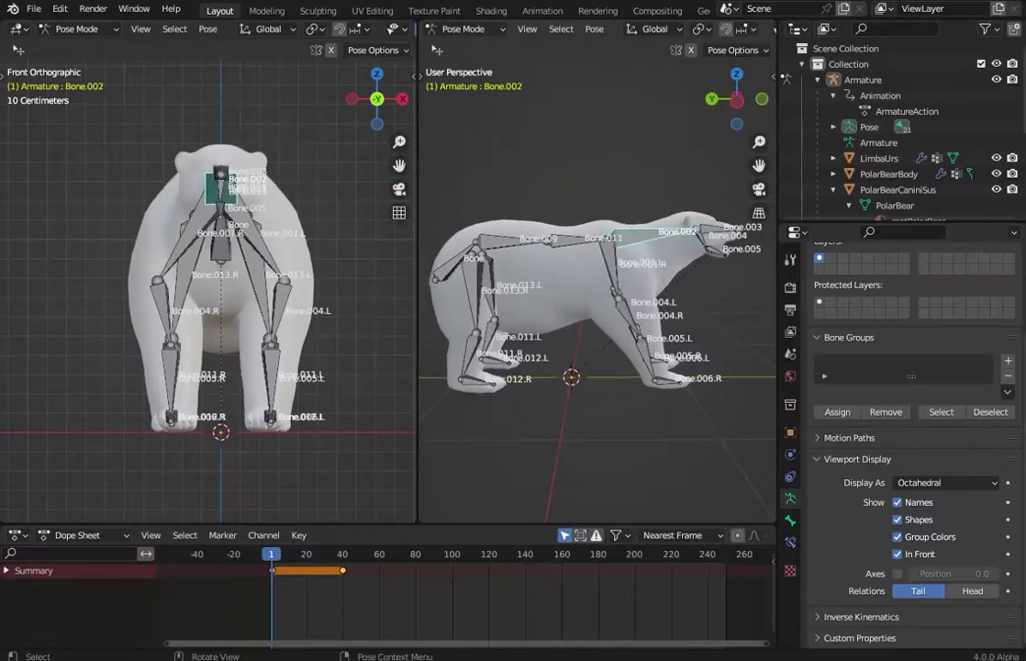
Rotate back bone Bone.011 about the global X axis.
left_click(574, 240)
key("r")
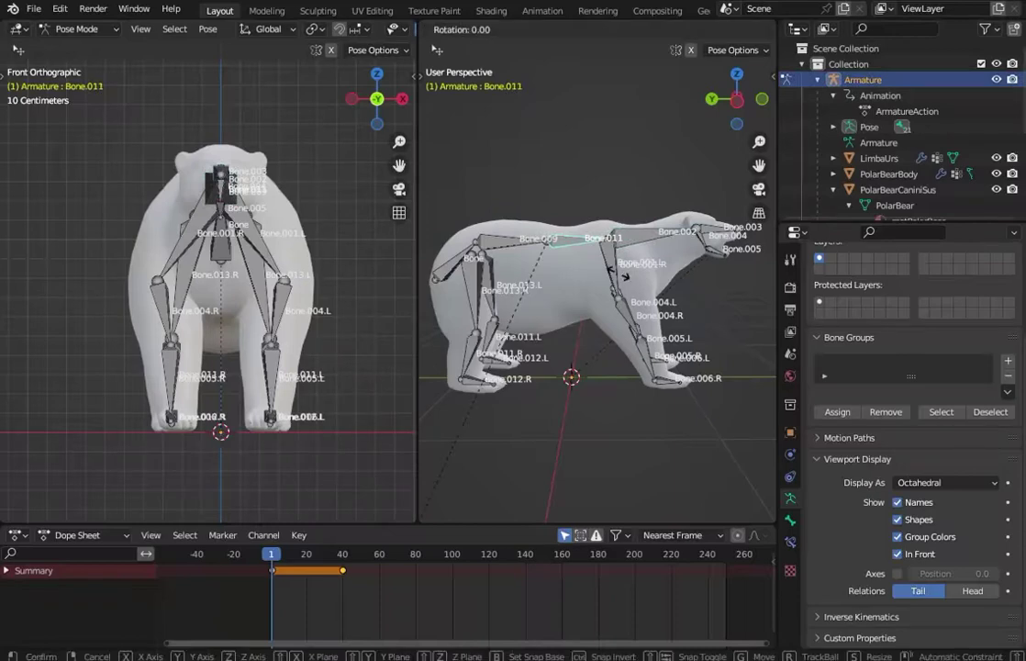
key("x")
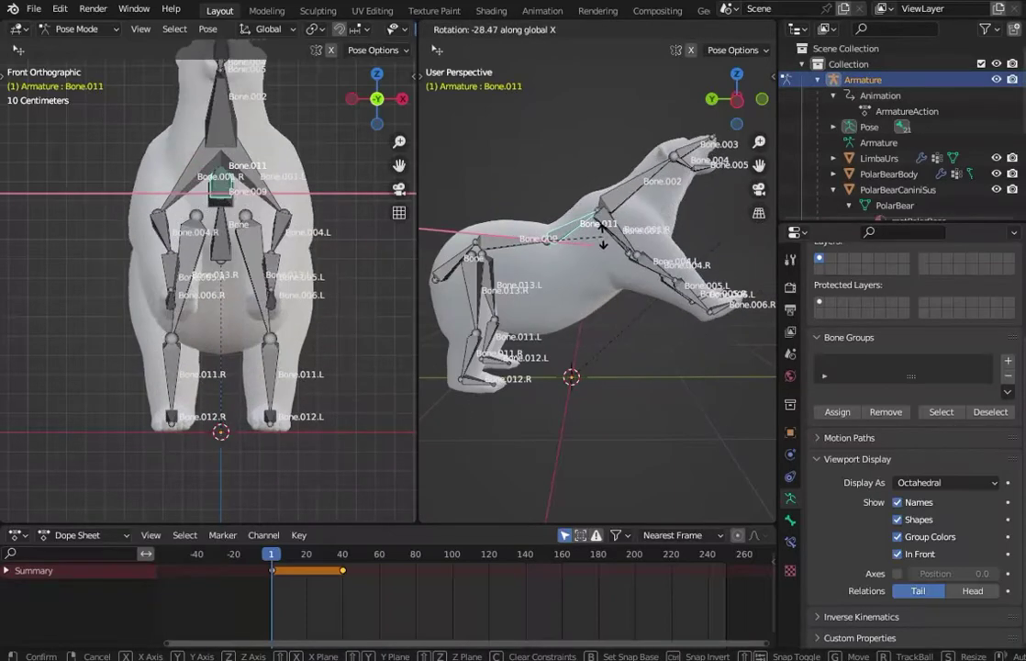
left_click(591, 225)
Rotate spine bone Bone.009 by -67.3° about the global X axis.
left_click(532, 240)
key("r")
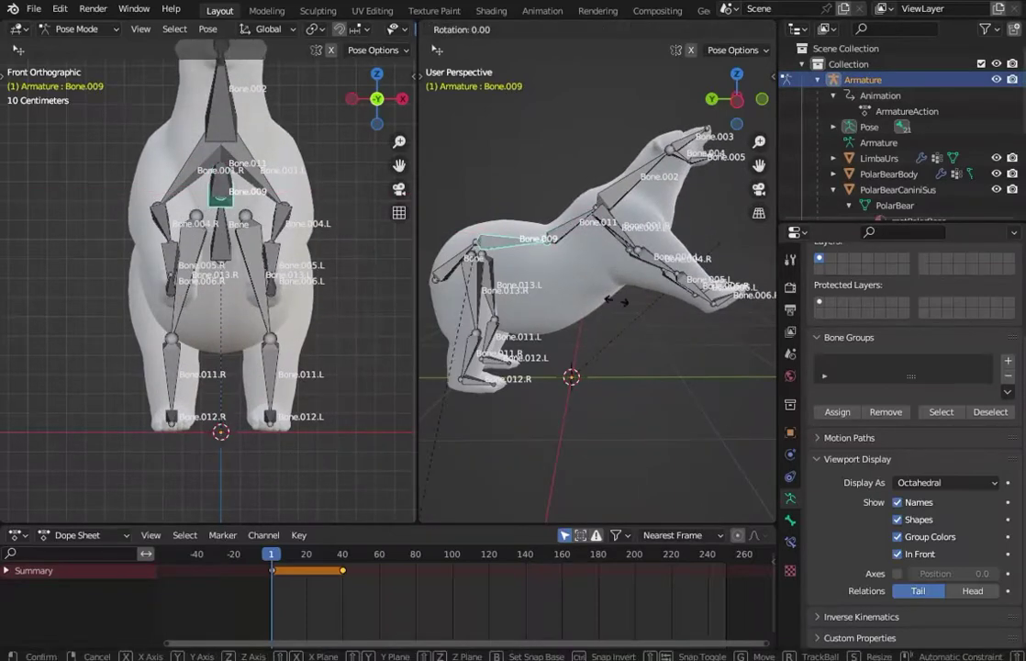
key("x")
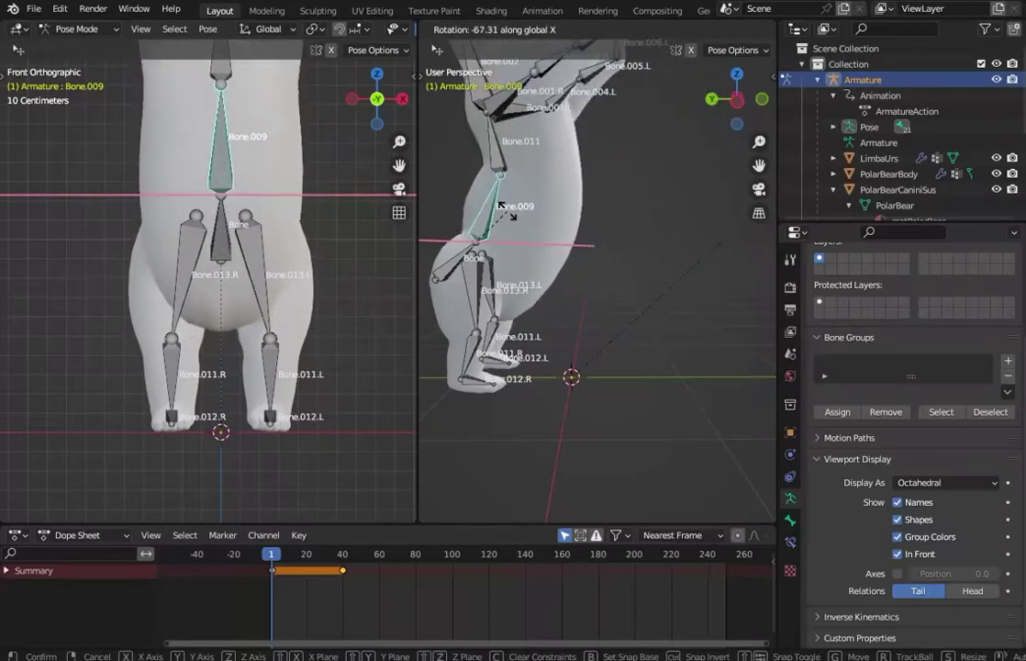
left_click(503, 209)
scroll(502, 209, "down", 3)
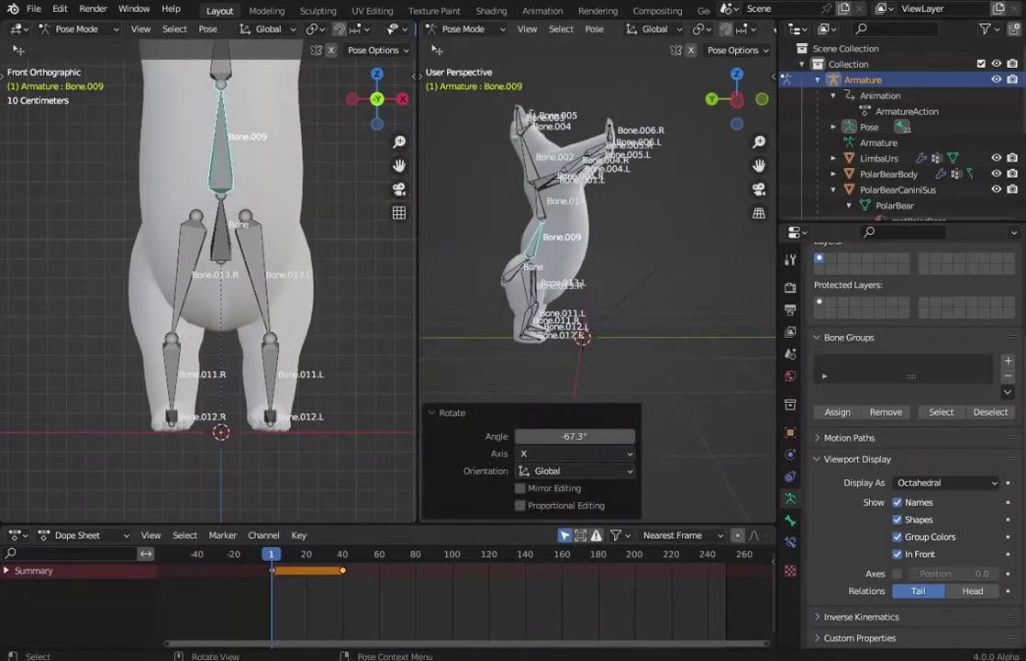
Reselect Bone.011 and begin another global X rotation of it.
left_click(551, 204)
key("r")
key("x")
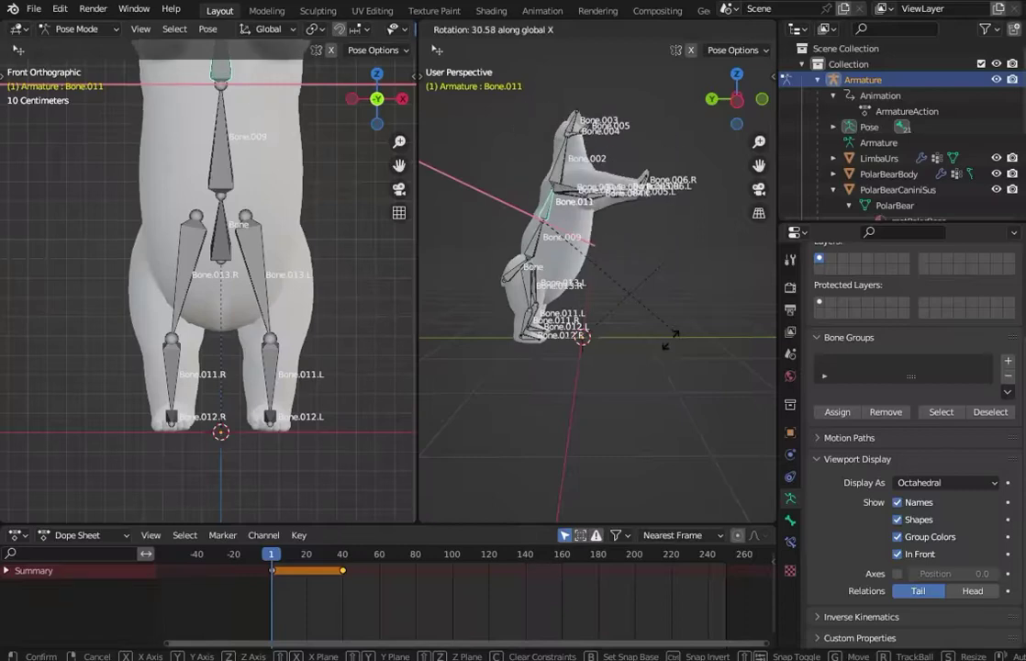
Confirm Bone.011 at 64°, then rotate both forearm bones -9.81° about global X.
left_click(601, 424)
scroll(596, 294, "up", 2)
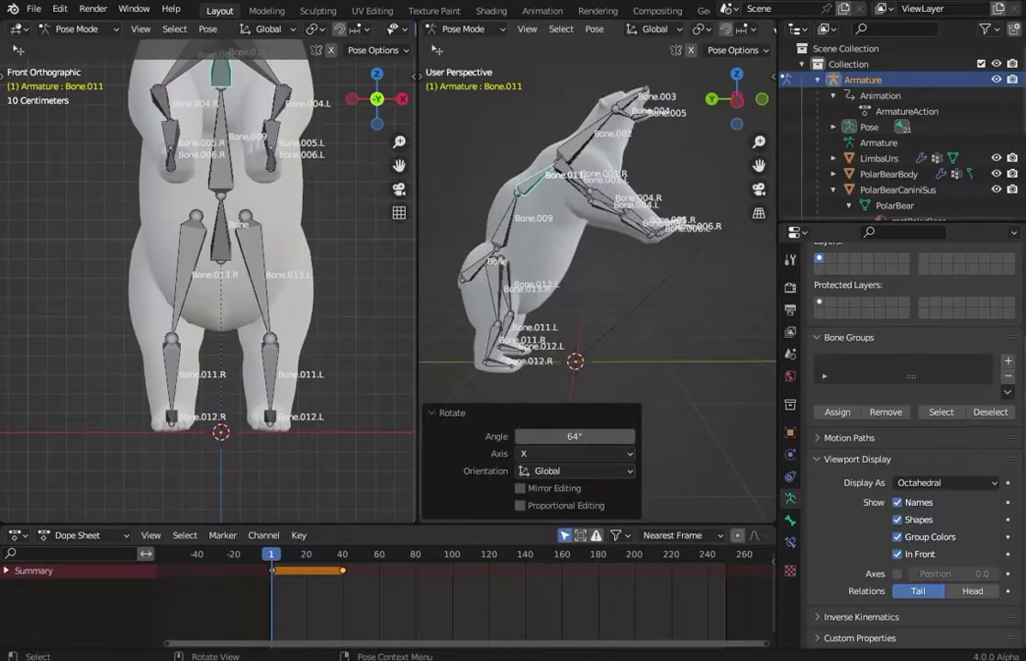
key("c")
left_click_drag(609, 213, 608, 220)
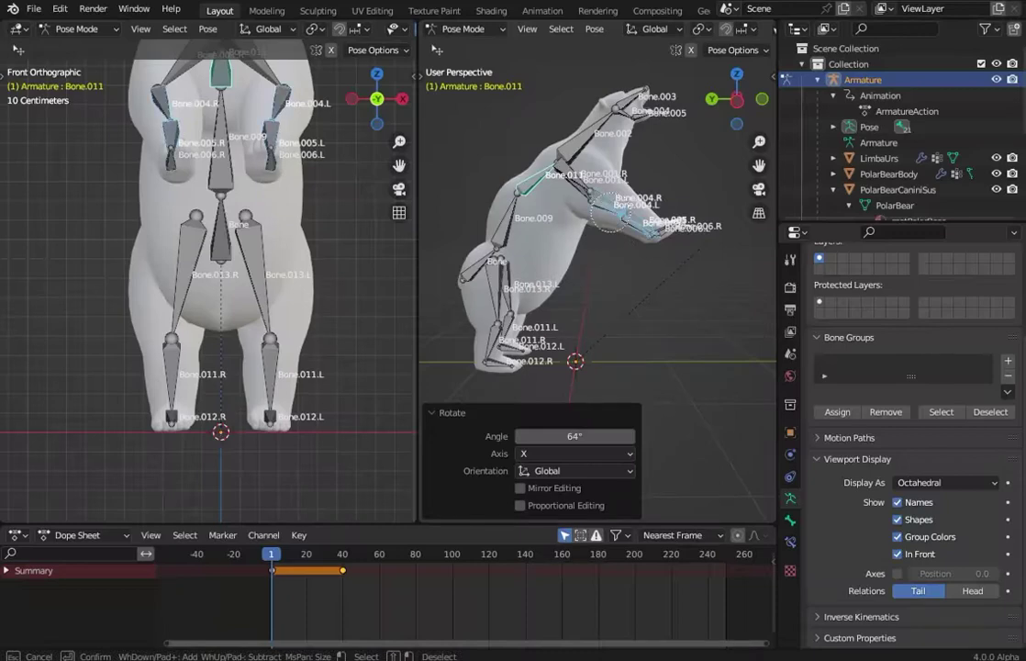
right_click(642, 227)
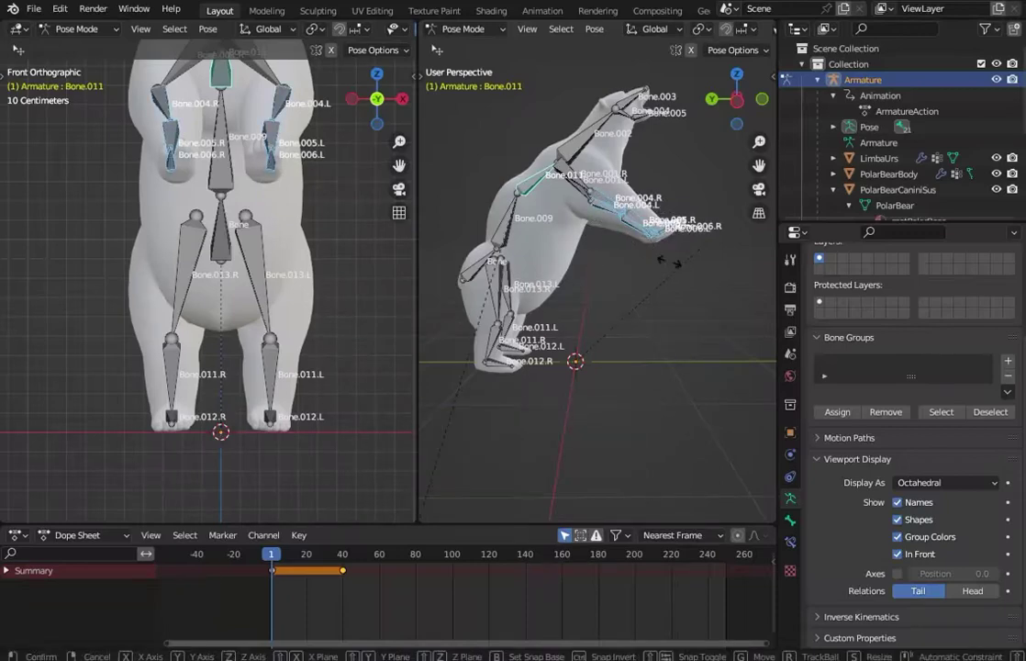
key("r")
key("x")
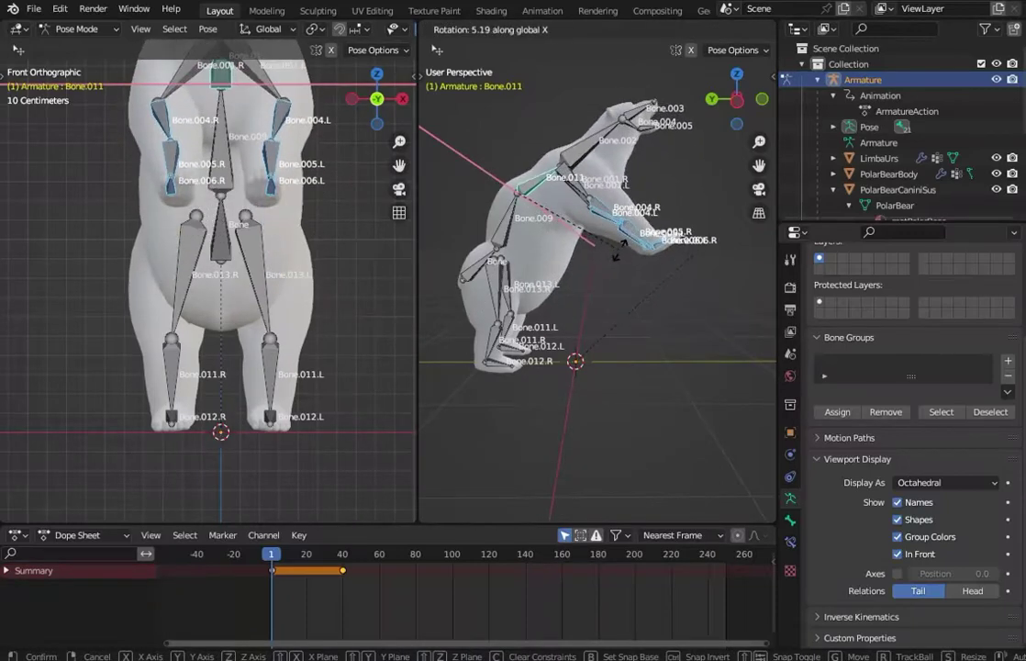
left_click(655, 210)
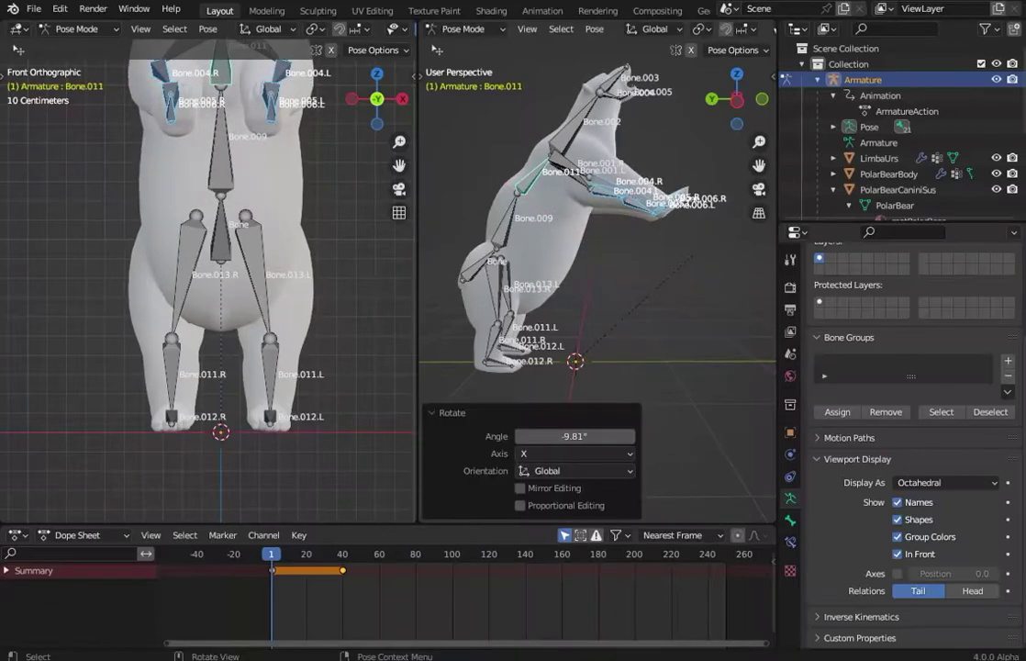
Rotate the foreleg bones with the paws 64.9° about global X, then clear the selection.
left_click(653, 208)
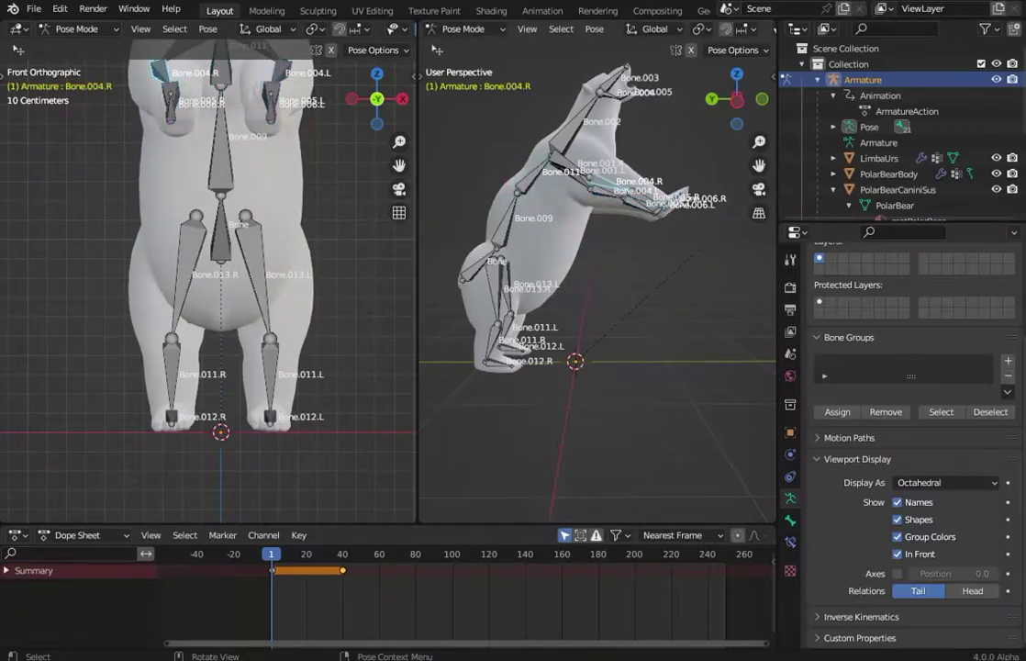
key("shift+bracketright")
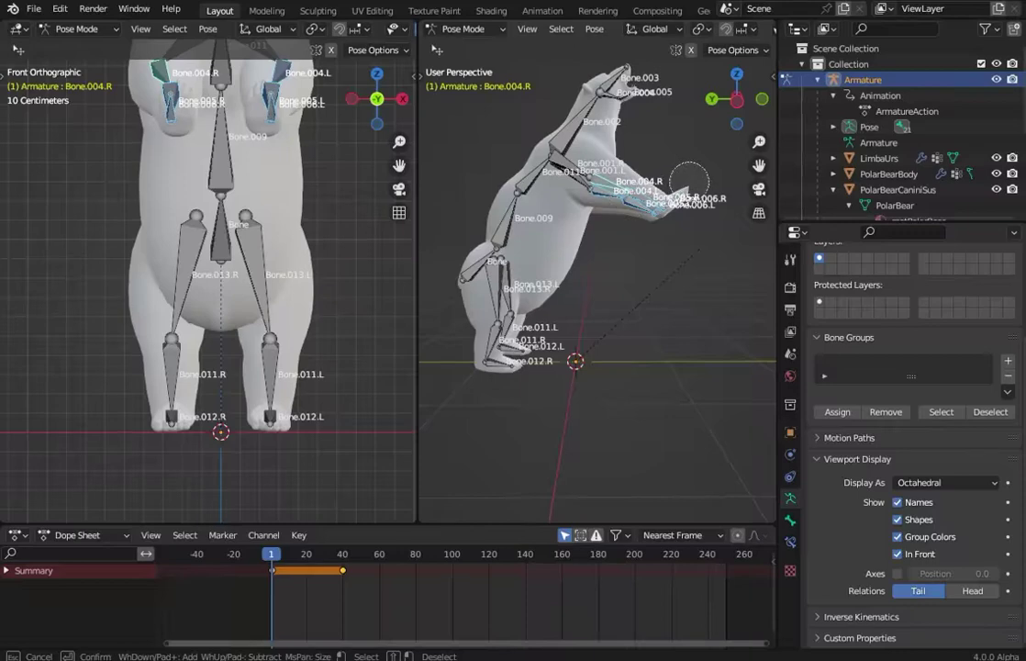
key("r")
key("x")
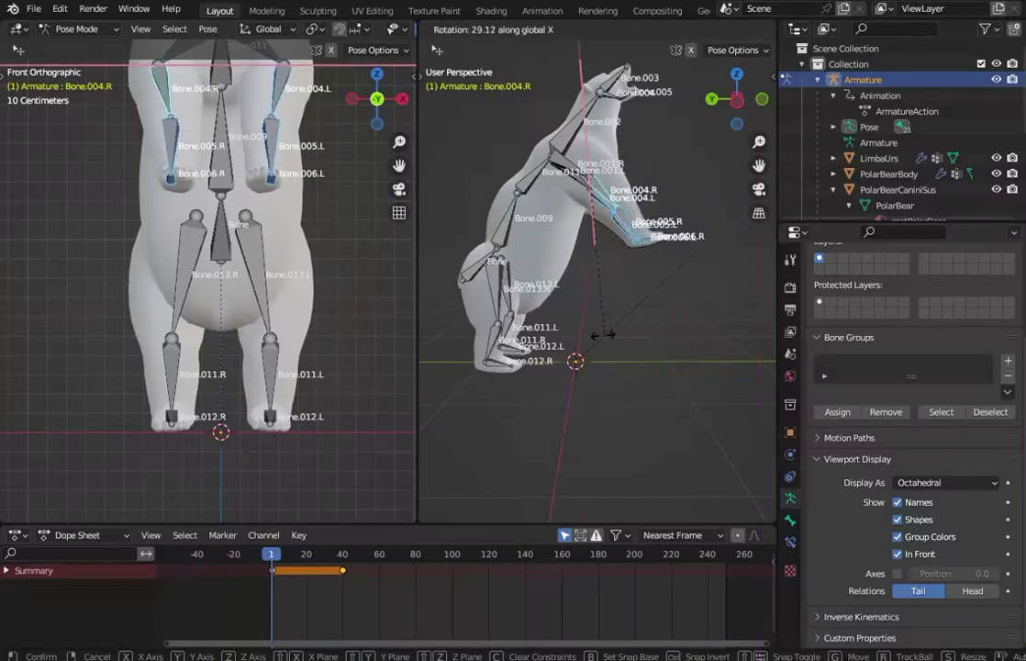
left_click(684, 262)
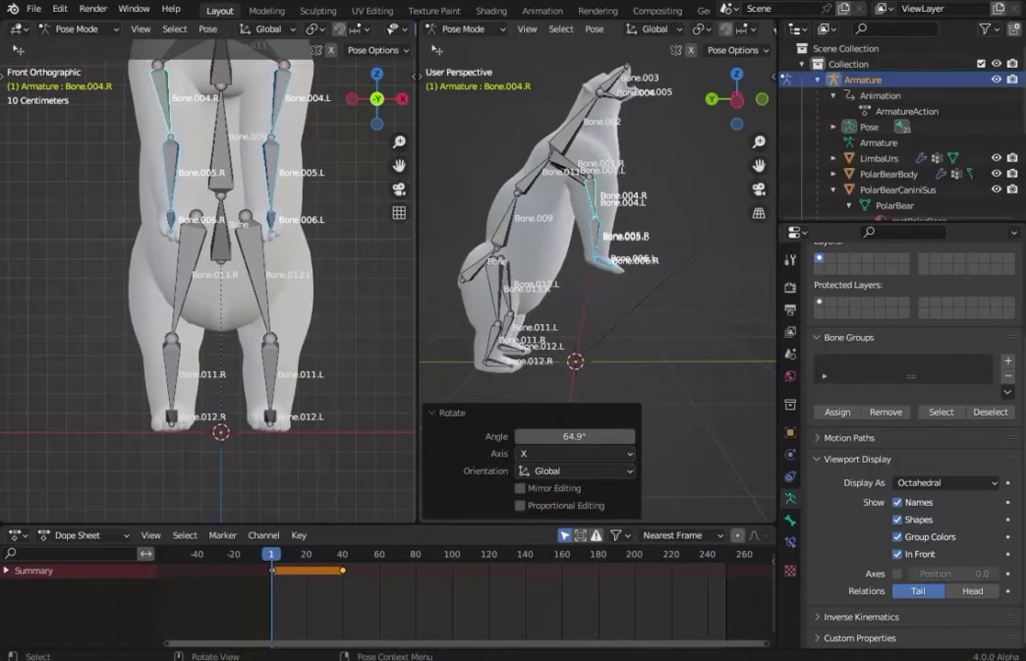
left_click(691, 257)
Circle-select the front paw bones and bend them -25° about global X.
key("c")
left_click_drag(620, 268, 594, 240)
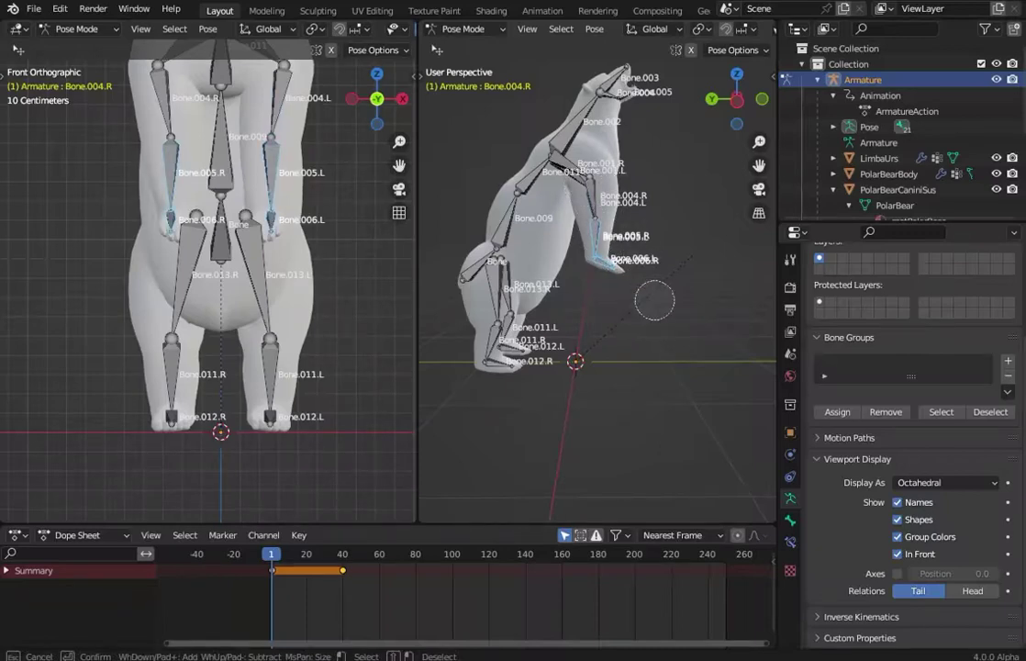
key("Escape")
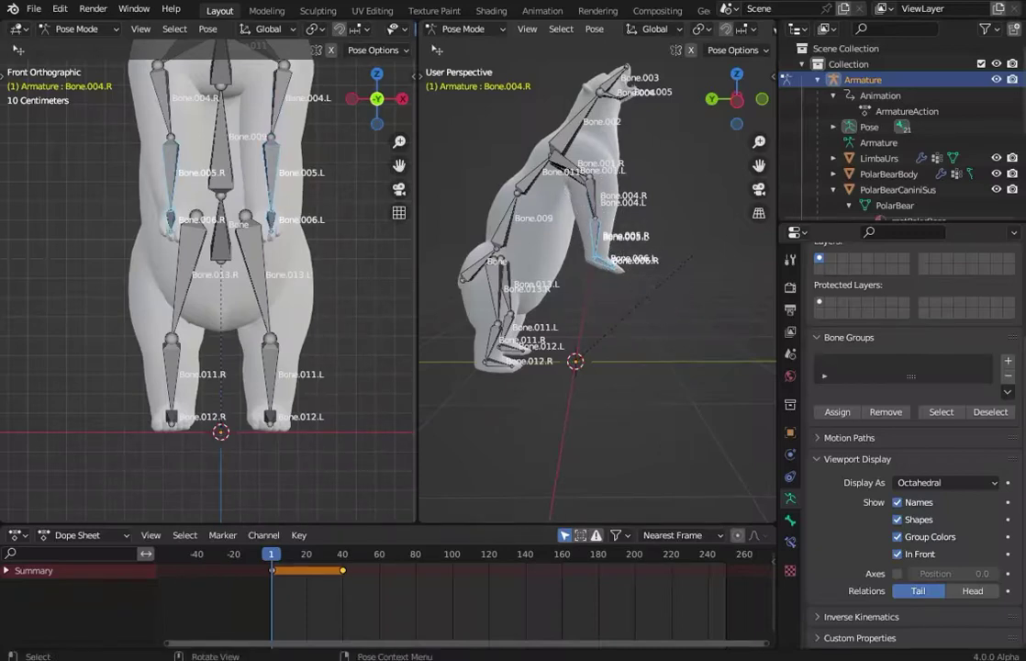
key("r")
key("x")
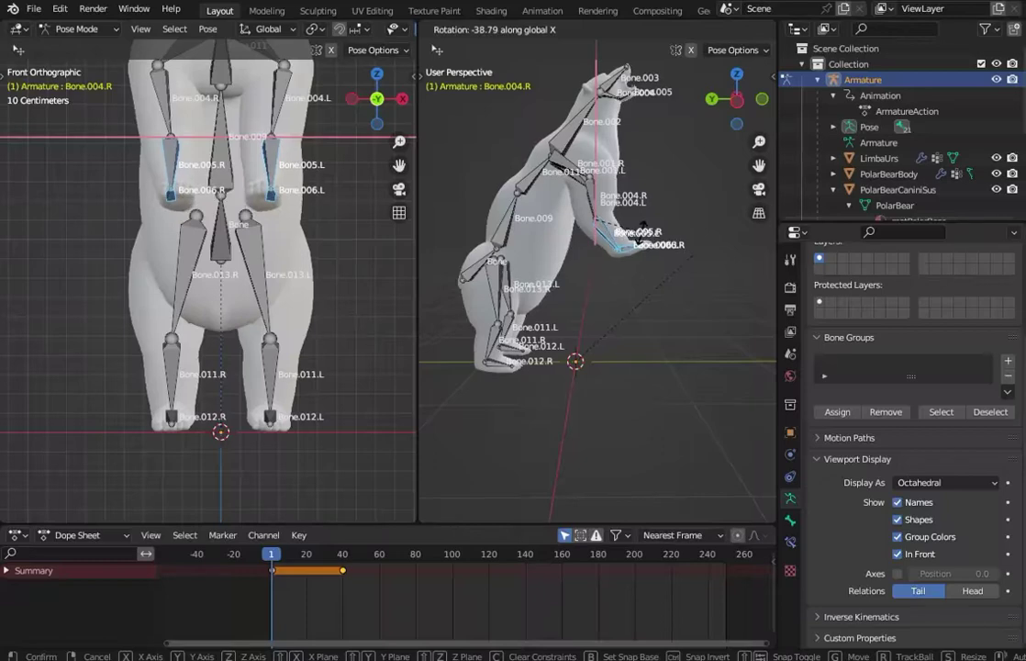
key("Return")
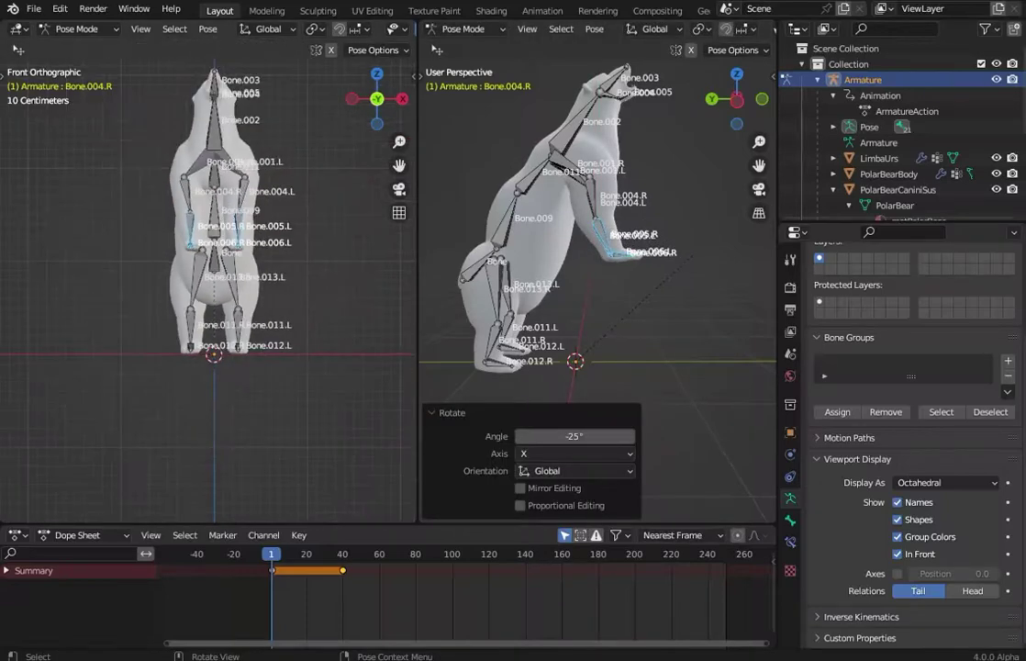
Undo four pose changes in a row with Ctrl+Z.
key("ctrl+z")
key("ctrl+z")
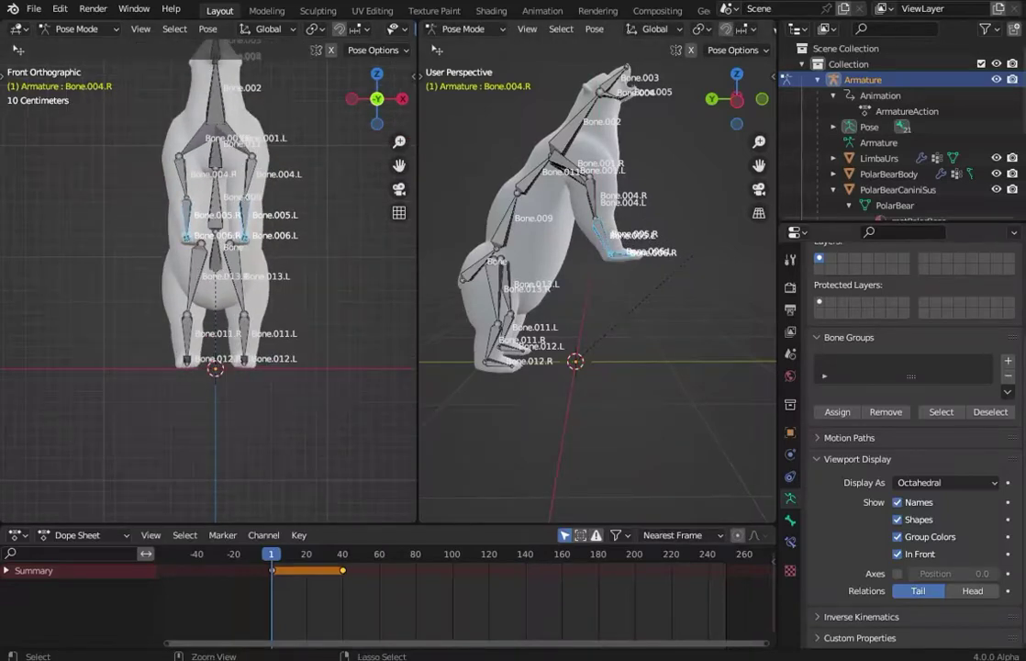
key("ctrl+z")
key("ctrl+z")
key("ctrl+z")
key("ctrl+z")
key("ctrl+z")
key("ctrl+z")
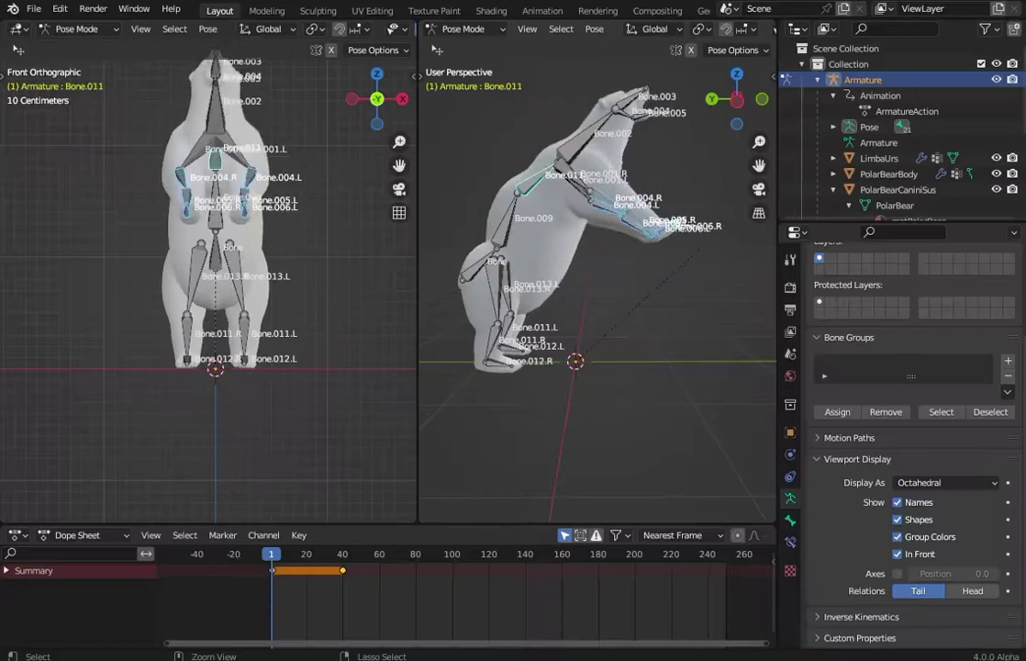
key("ctrl+z")
key("ctrl+z")
key("ctrl+z")
key("ctrl+z")
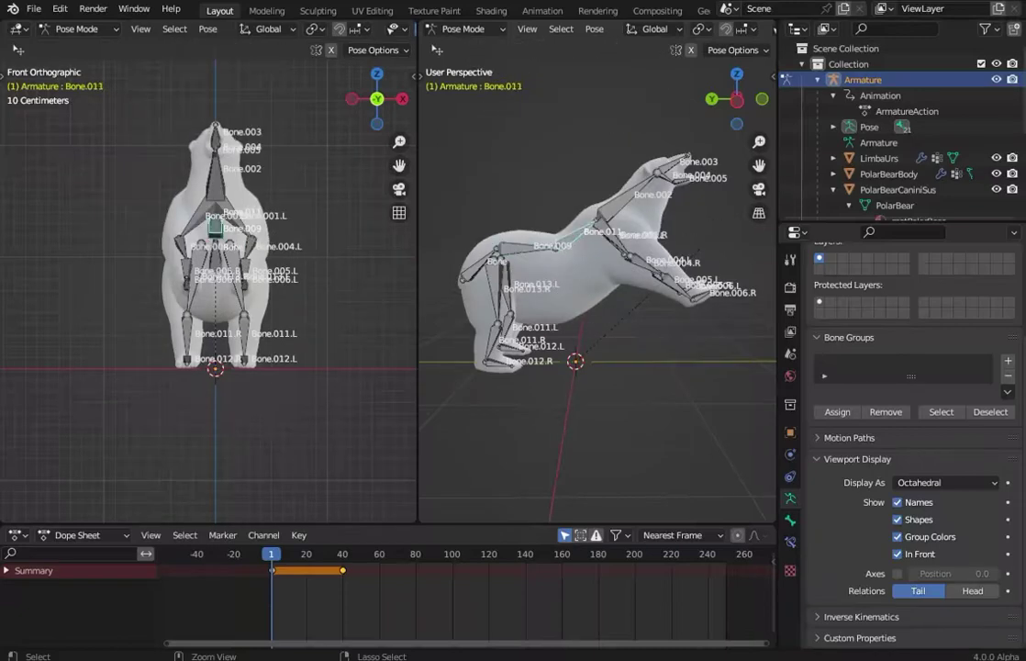
key("ctrl+z")
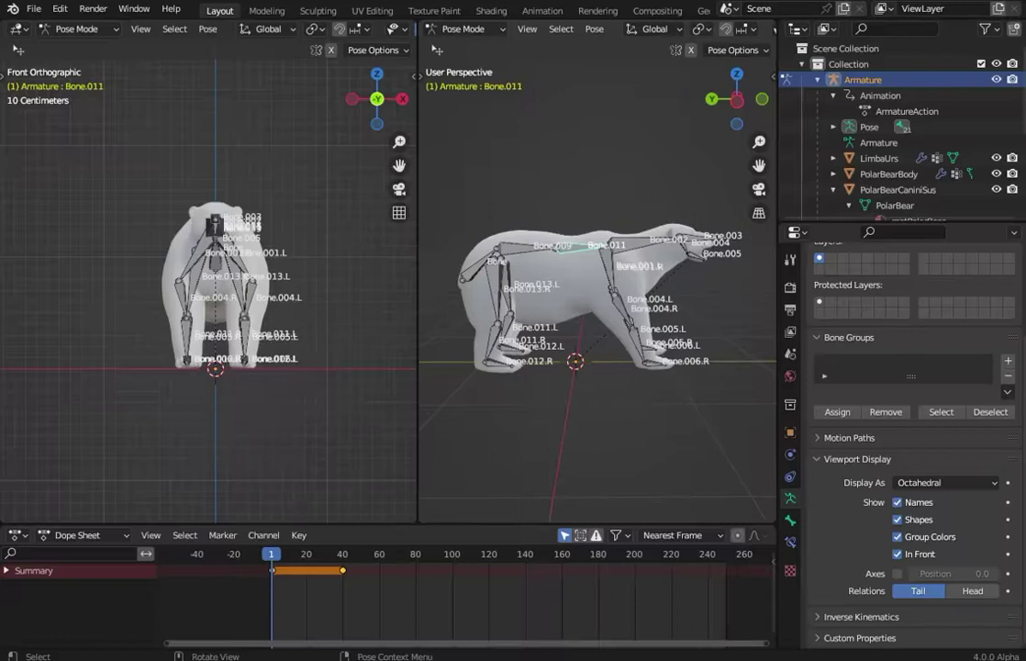
Select the hind leg bones, rotate them about X, then undo that swing.
key("c")
left_click_drag(449, 271, 490, 335)
key("Escape")
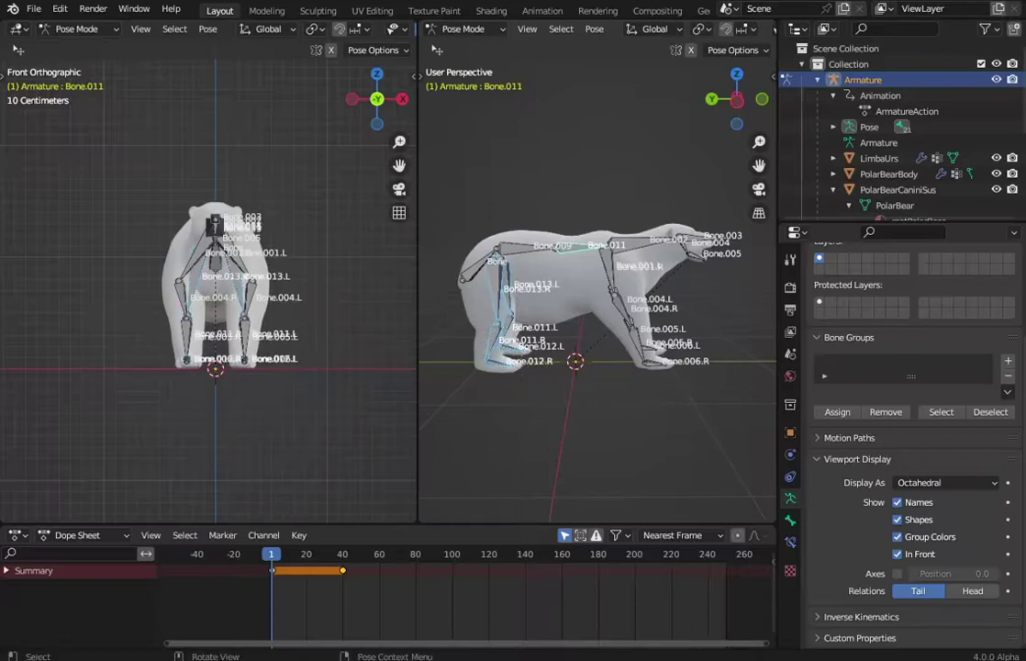
key("r")
key("x")
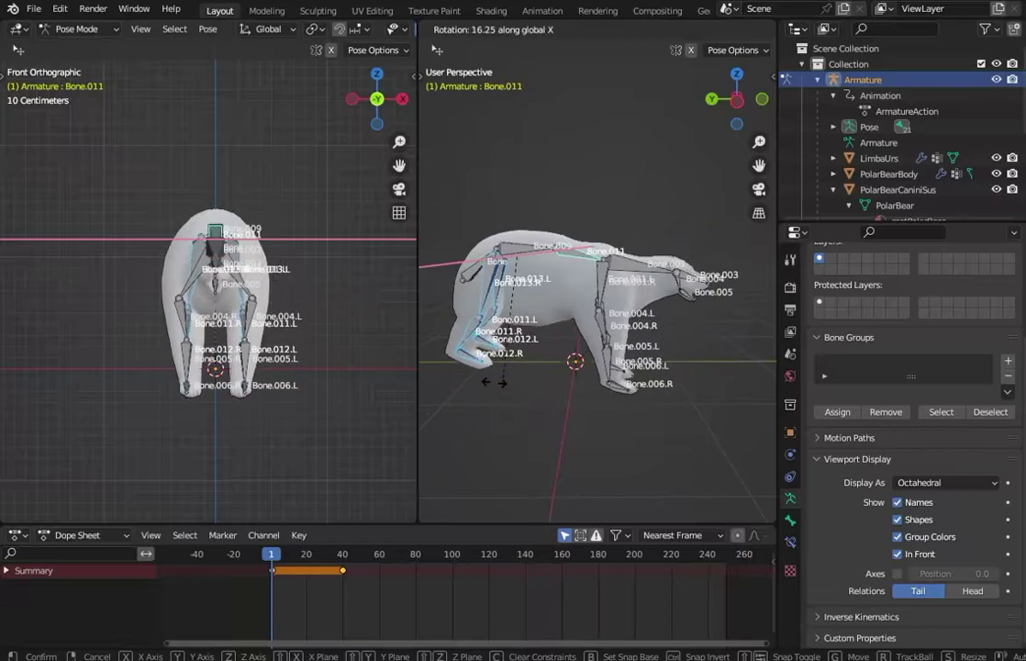
left_click(522, 393)
key("ctrl+z")
key("ctrl+z")
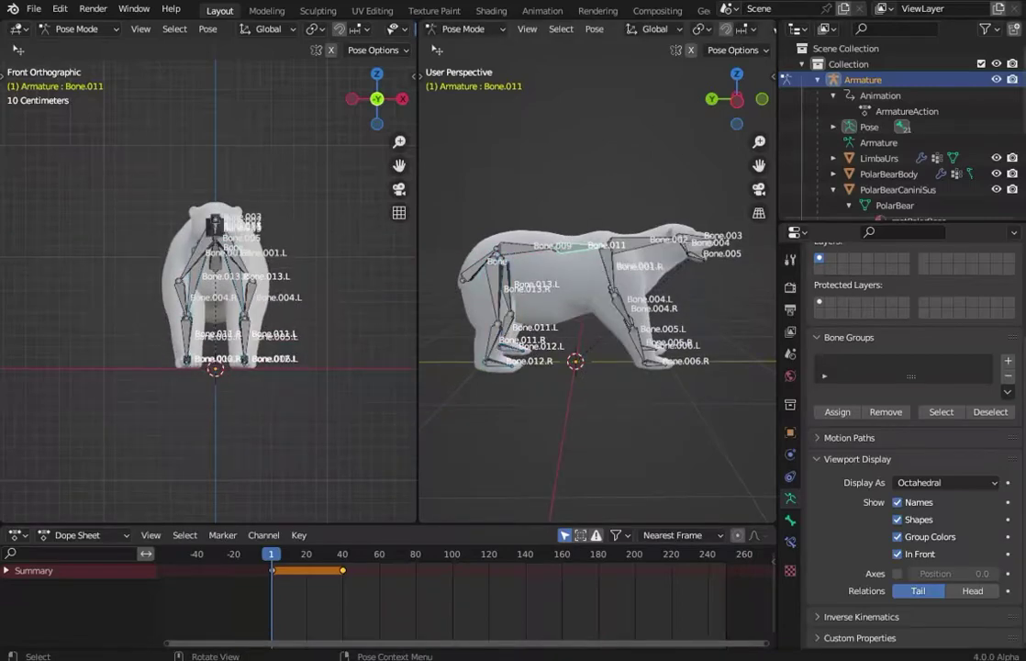
Reselect the hind leg bones and stretch them backward about 84.8° around global X.
key("c")
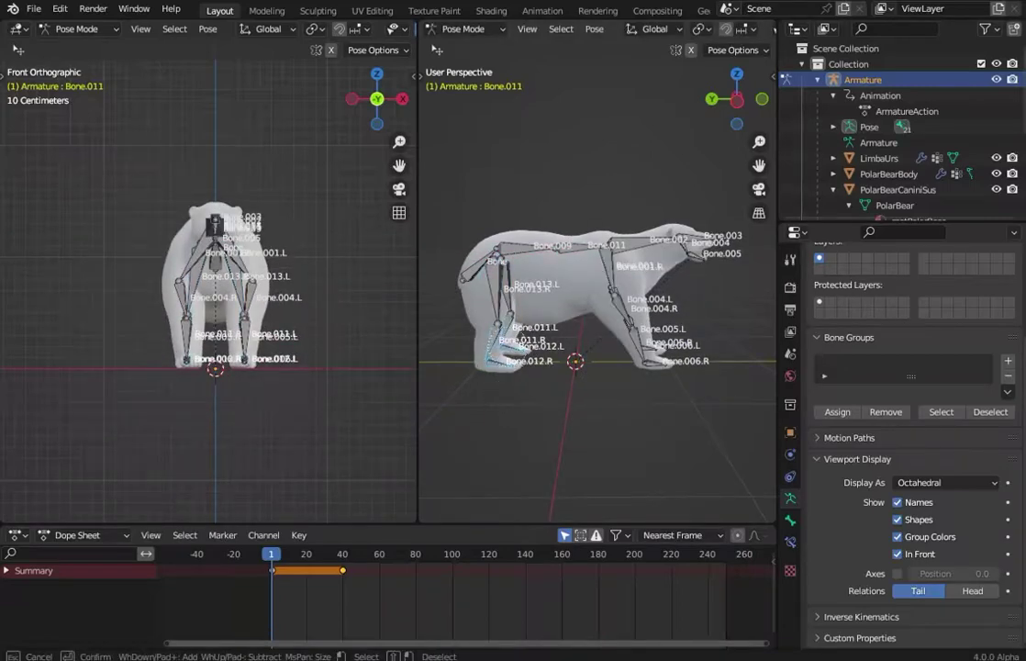
left_click_drag(503, 284, 509, 312)
key("Escape")
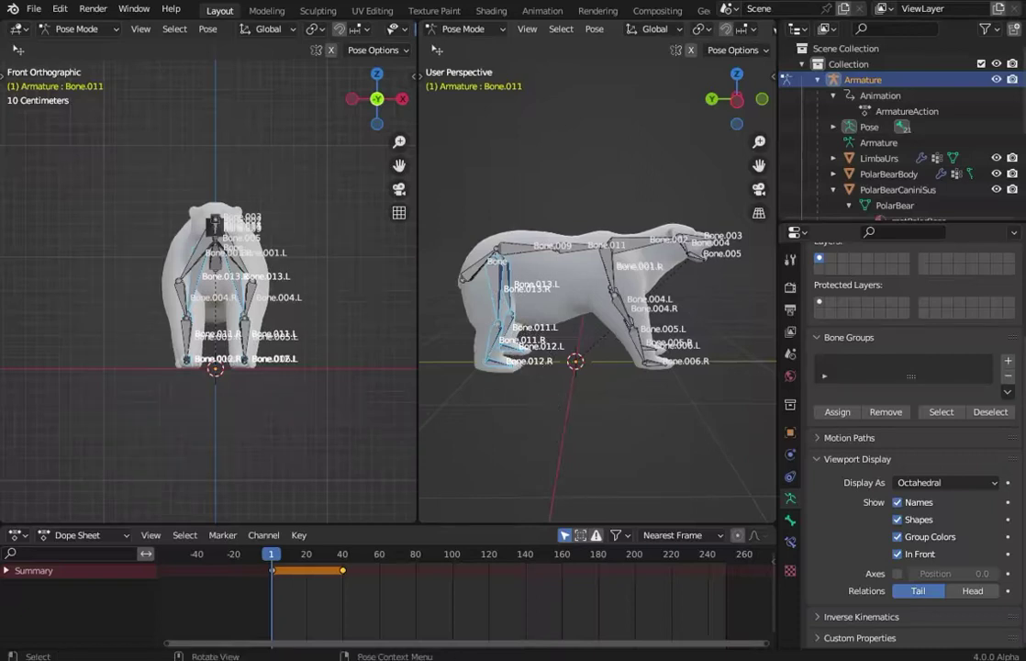
key("r")
key("x")
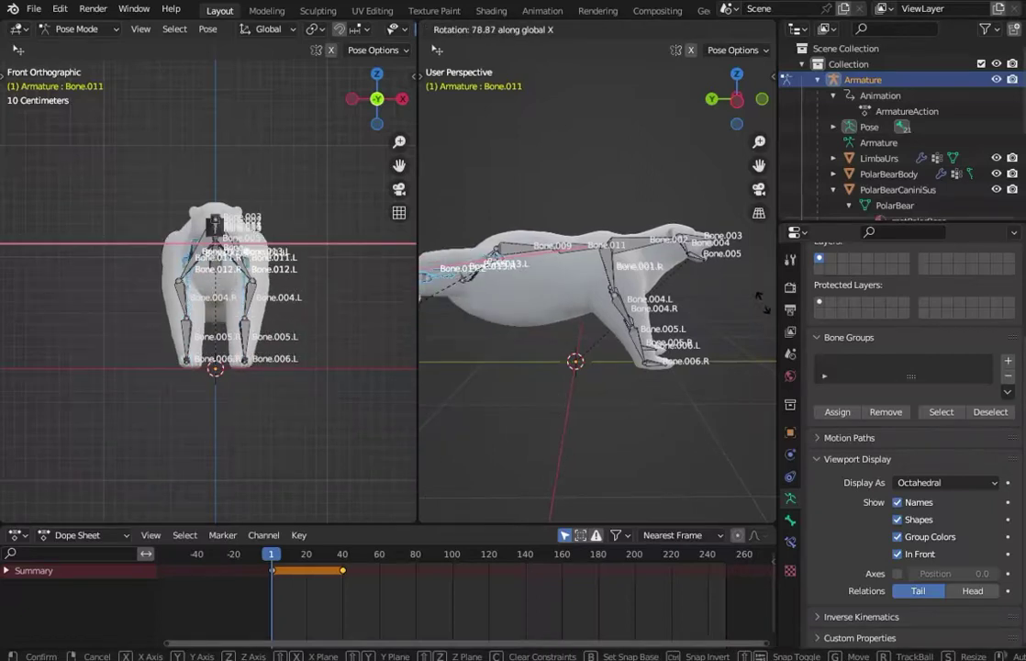
left_click(761, 290)
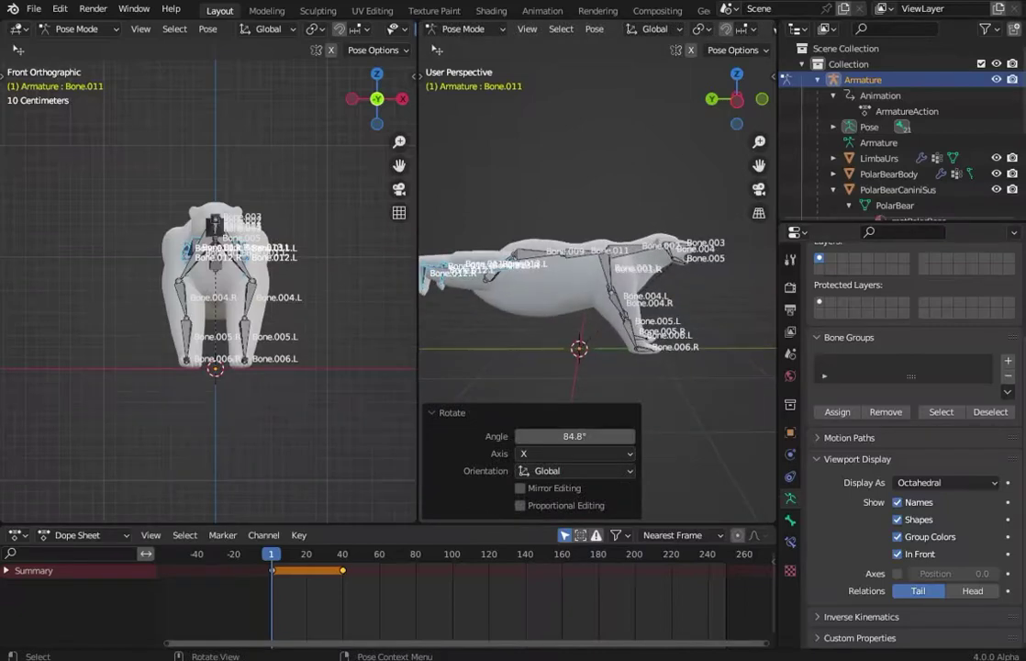
Swing the front leg chain forward -47.4° about global X, then deselect it.
key("alt+a")
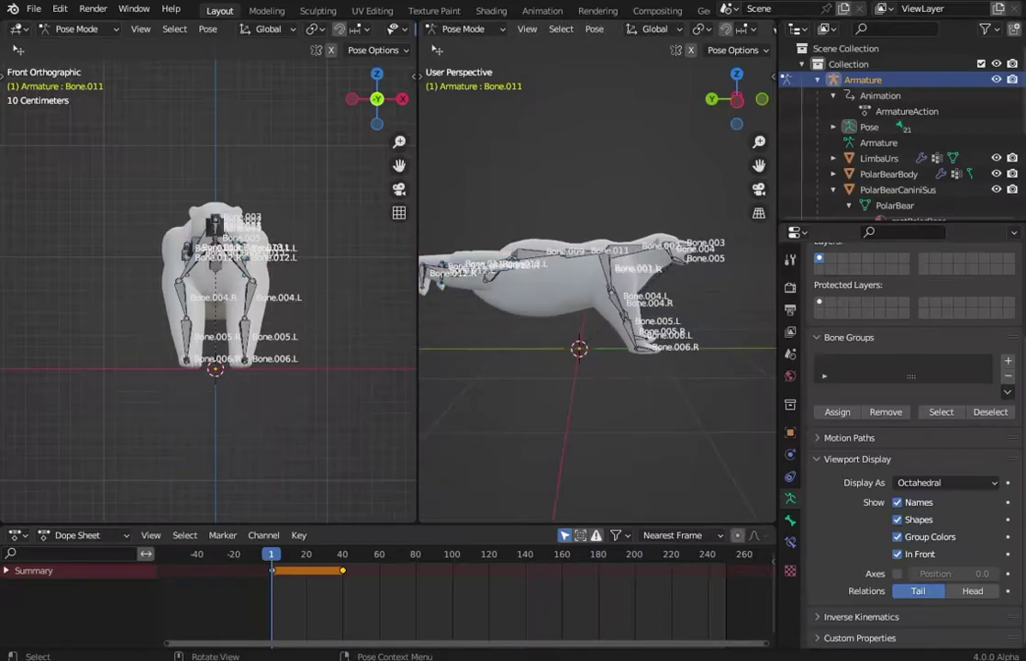
left_click(633, 326)
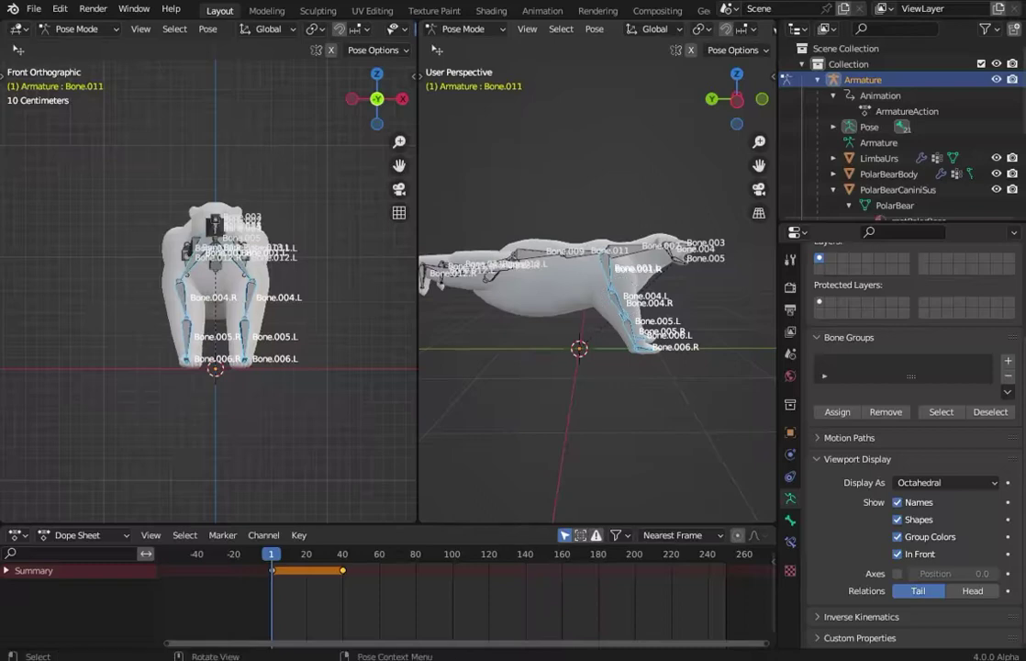
key("r")
key("x")
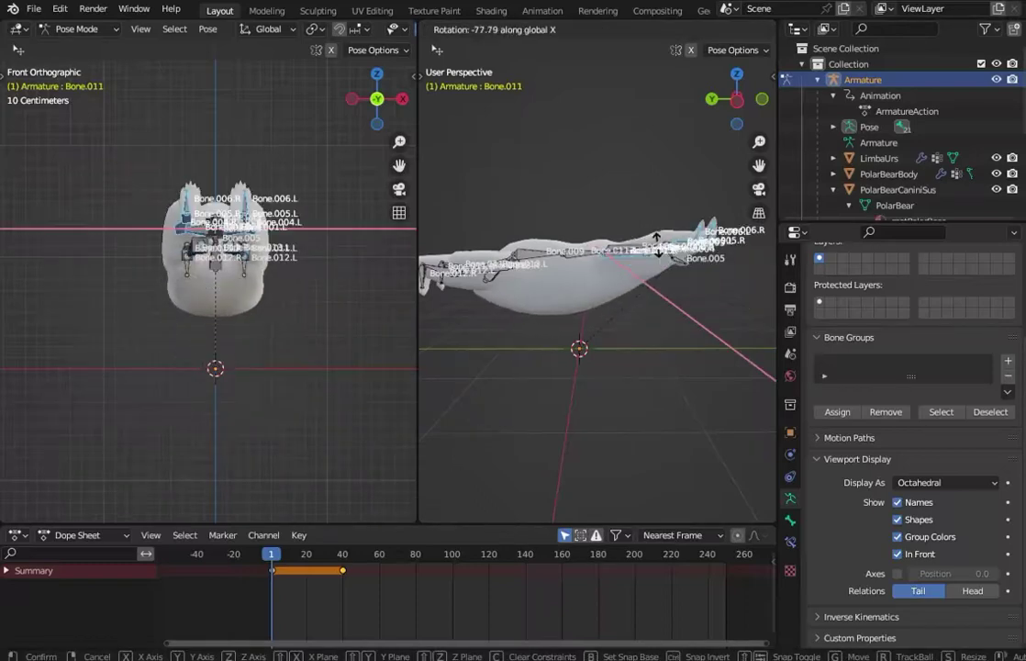
left_click(647, 271)
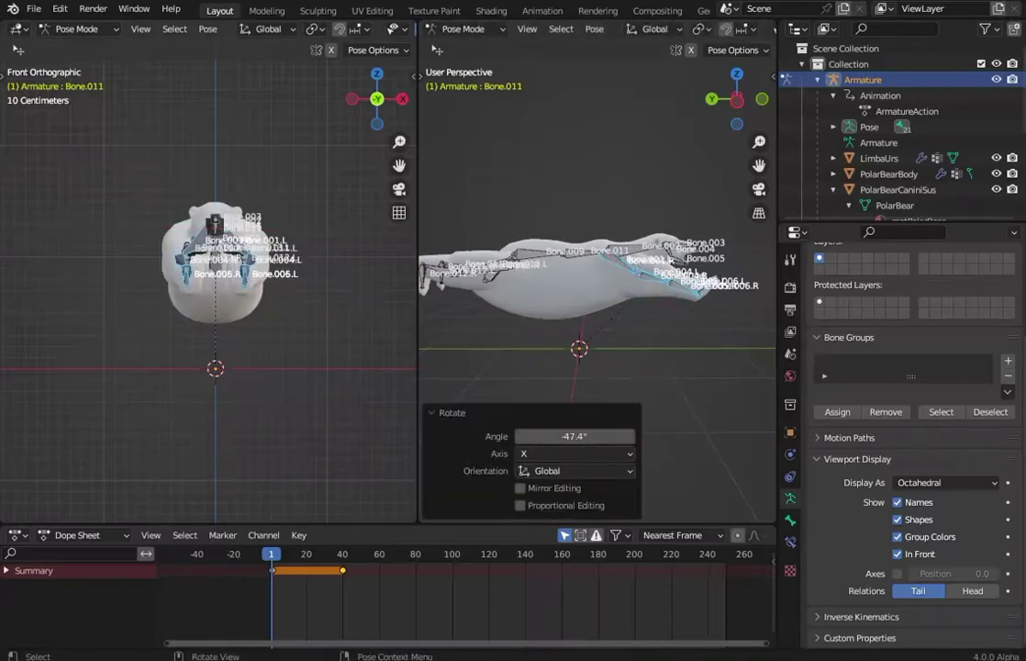
key("alt+a")
mouse_move(275, 412)
middle_mouse_down()
mouse_move(229, 385)
mouse_move(211, 303)
mouse_move(183, 367)
mouse_move(211, 293)
mouse_move(275, 353)
middle_mouse_up()
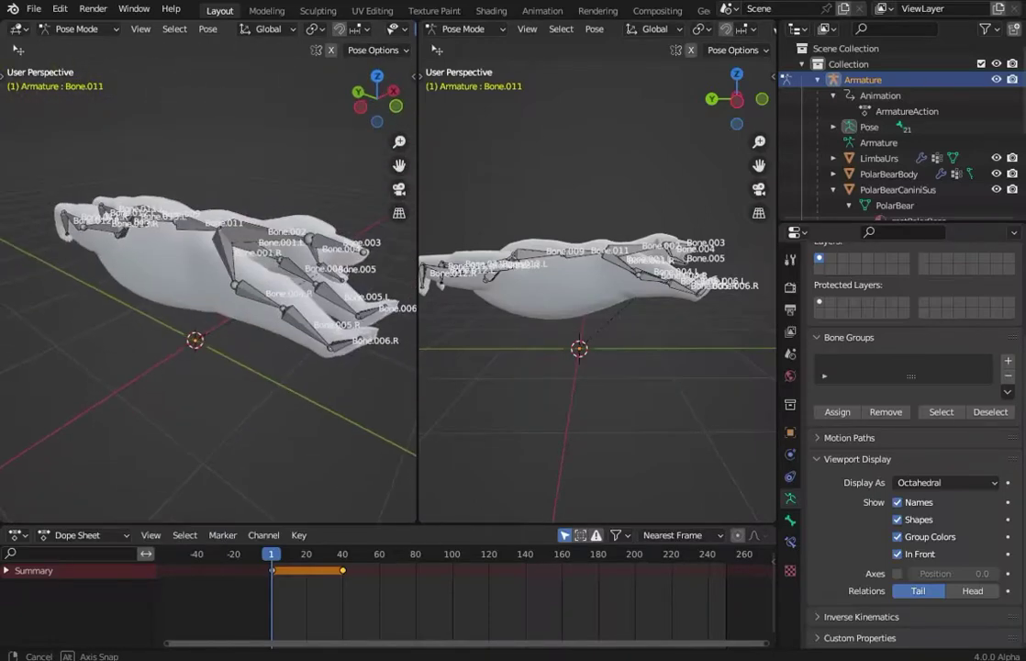
Zoom and orbit in on the bear's head and select jaw bone Bone.005.
scroll(208, 284, "up", 2)
middle_click_drag(208, 285, 248, 287)
scroll(208, 284, "up", 5)
scroll(208, 280, "down", 5)
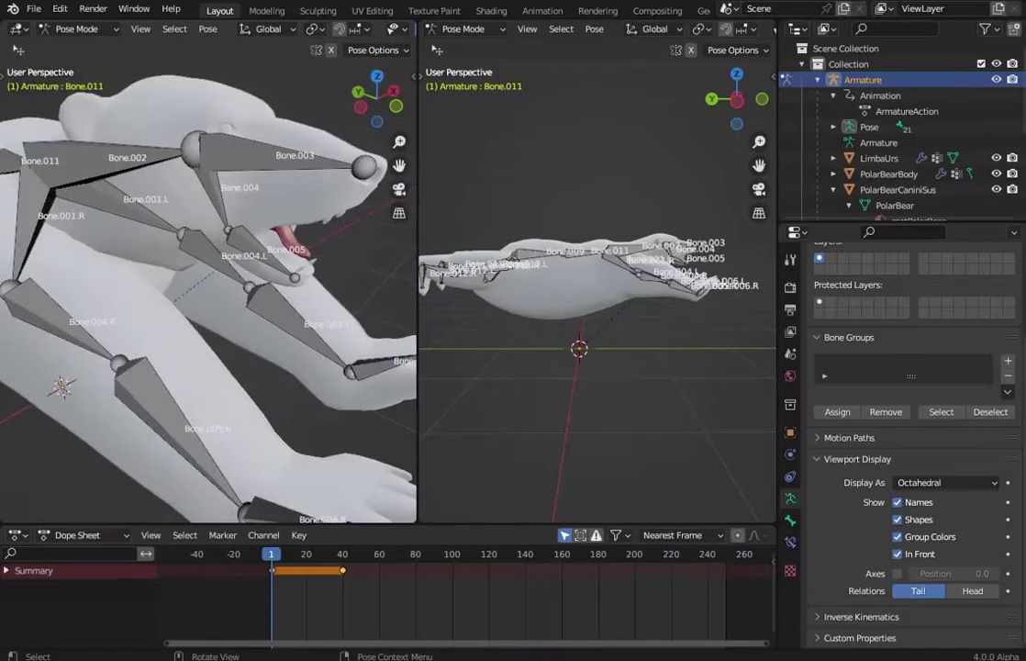
left_click(198, 179)
left_click(240, 227)
mouse_move(240, 228)
middle_mouse_down()
mouse_move(275, 230)
mouse_move(252, 246)
middle_mouse_up()
scroll(275, 230, "up", 2)
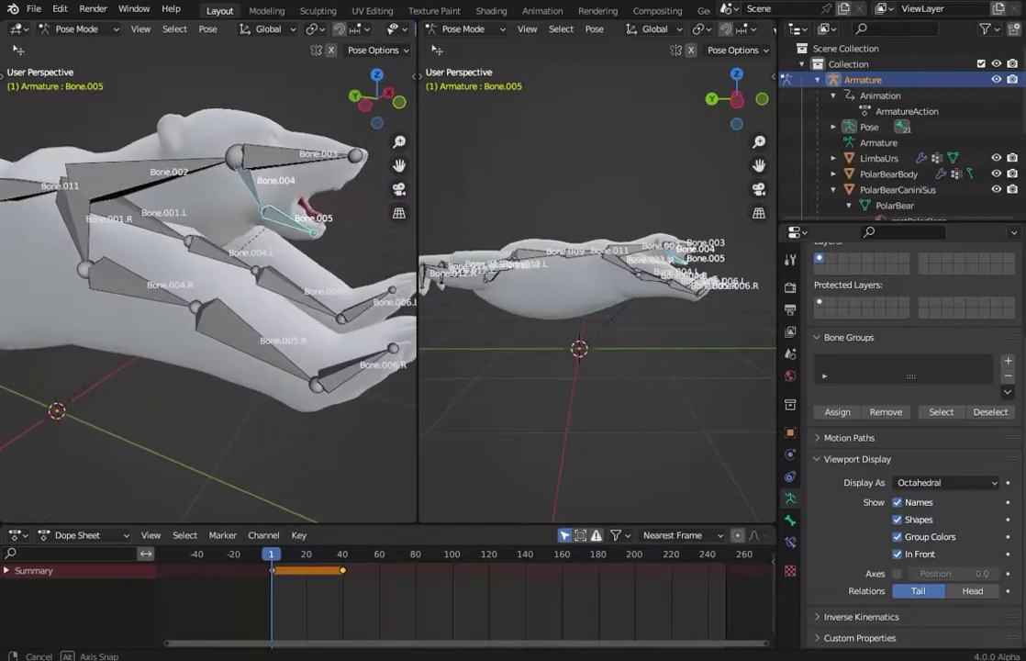
Rotate the jaw bone -27° about global X to close the mouth.
key("r")
key("x")
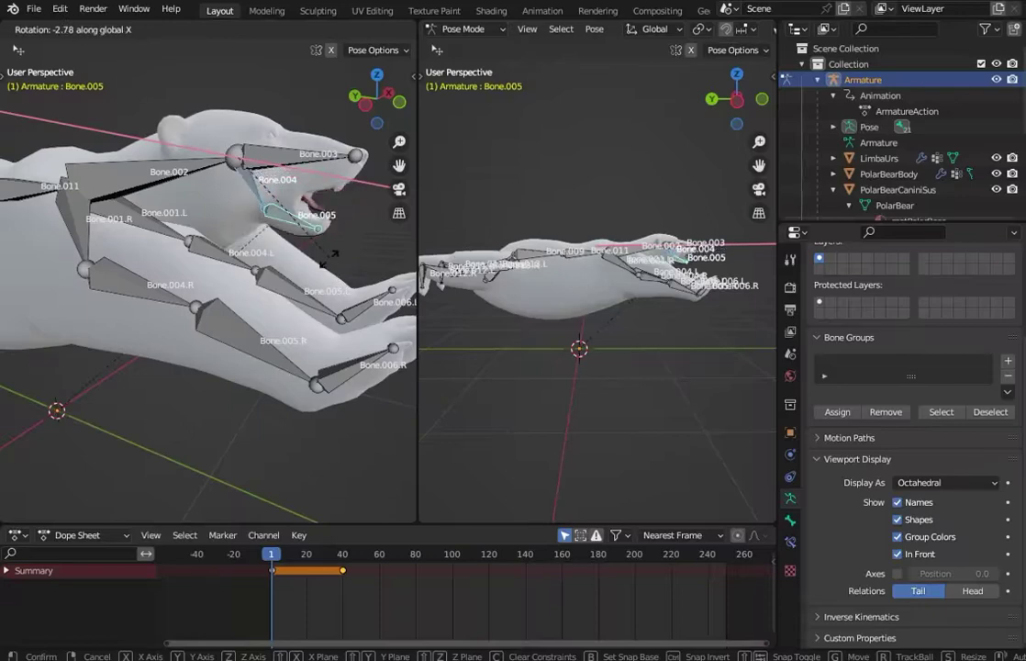
left_click(347, 212)
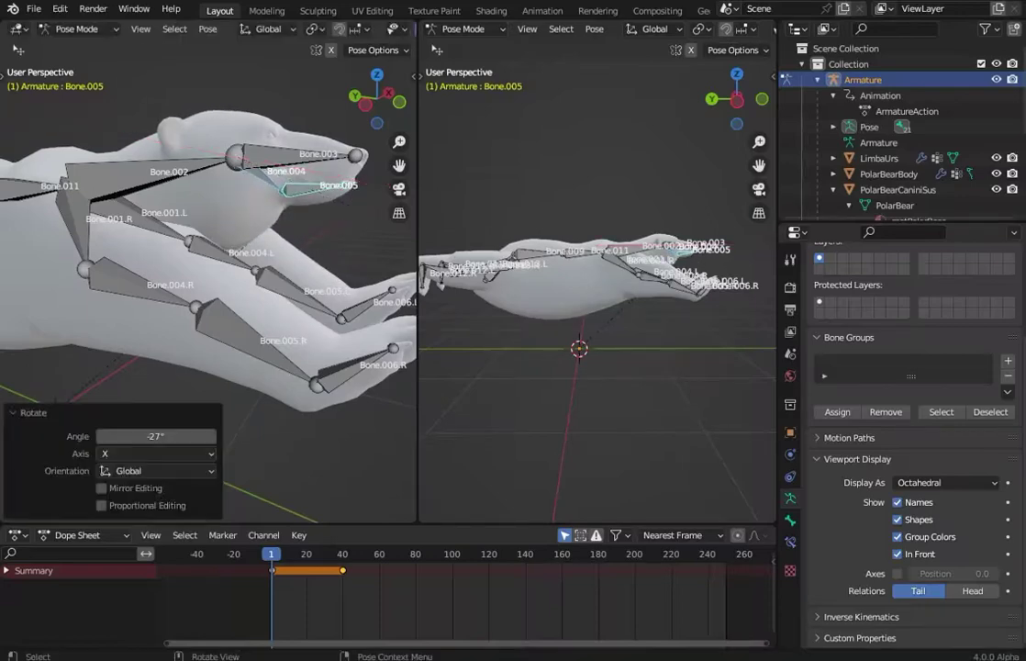
middle_click_drag(298, 243, 238, 230)
Raise neck bone Bone.002 and tilt head bone Bone.003 about global X.
left_click(197, 211)
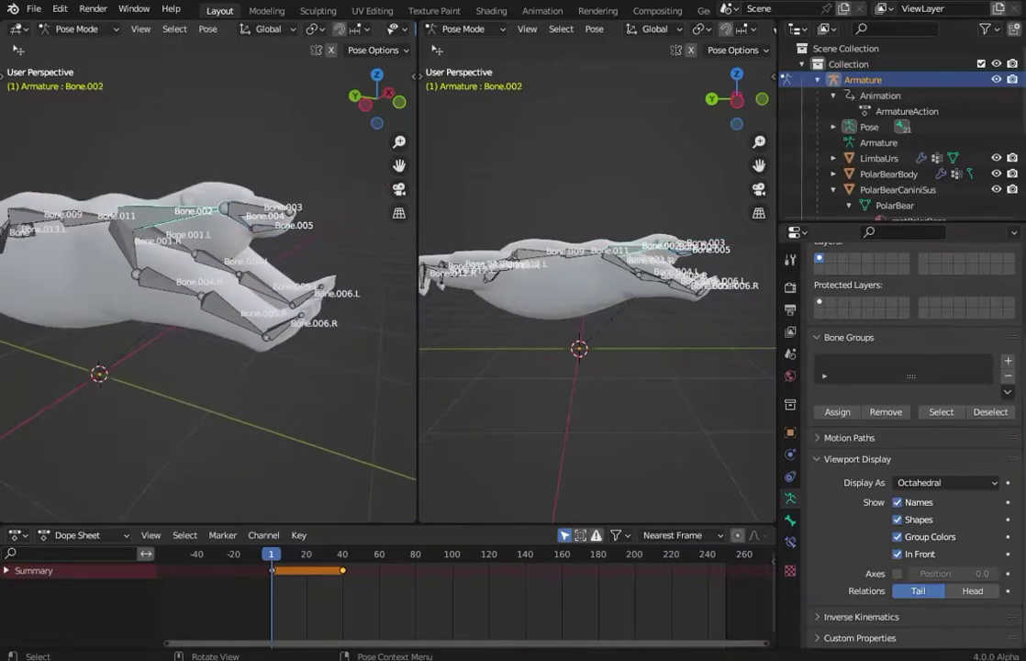
key("r")
left_click(109, 154)
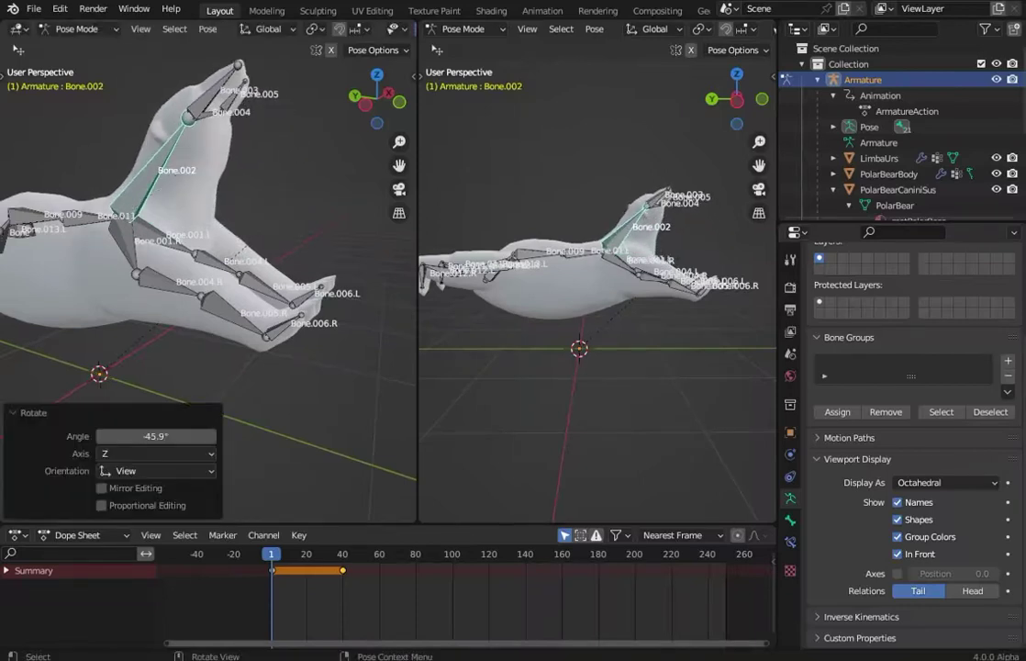
left_click(220, 81)
key("r")
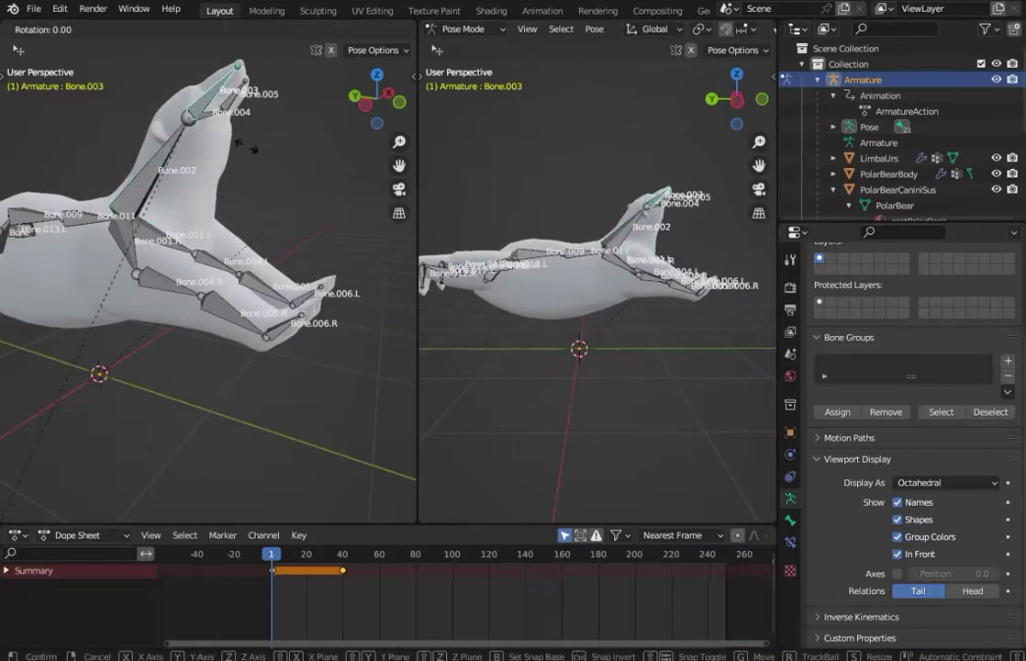
key("x")
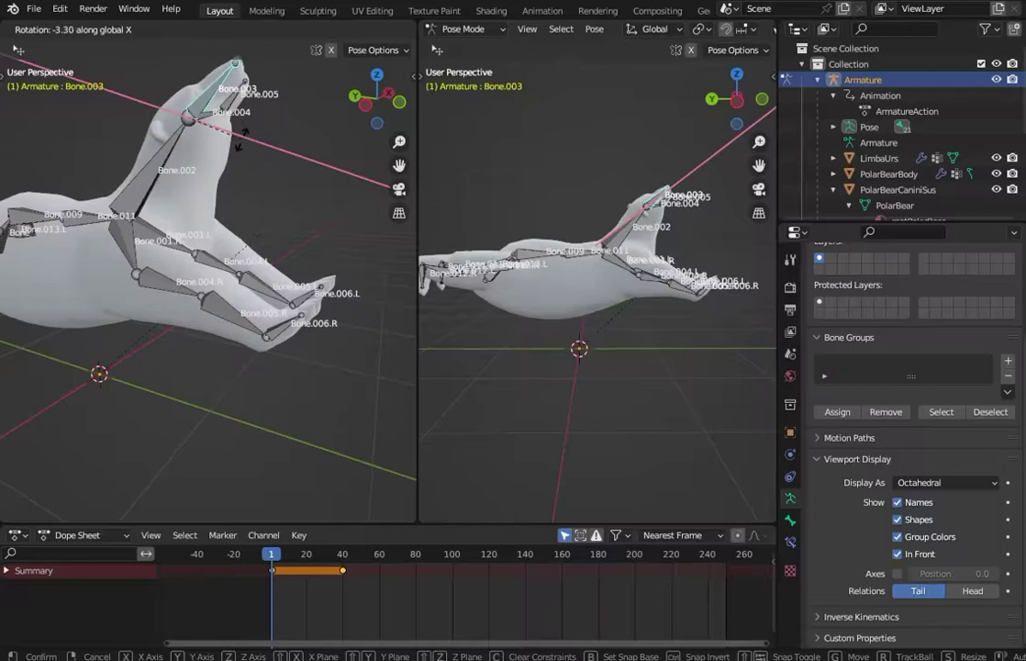
left_click(246, 149)
left_click(229, 75)
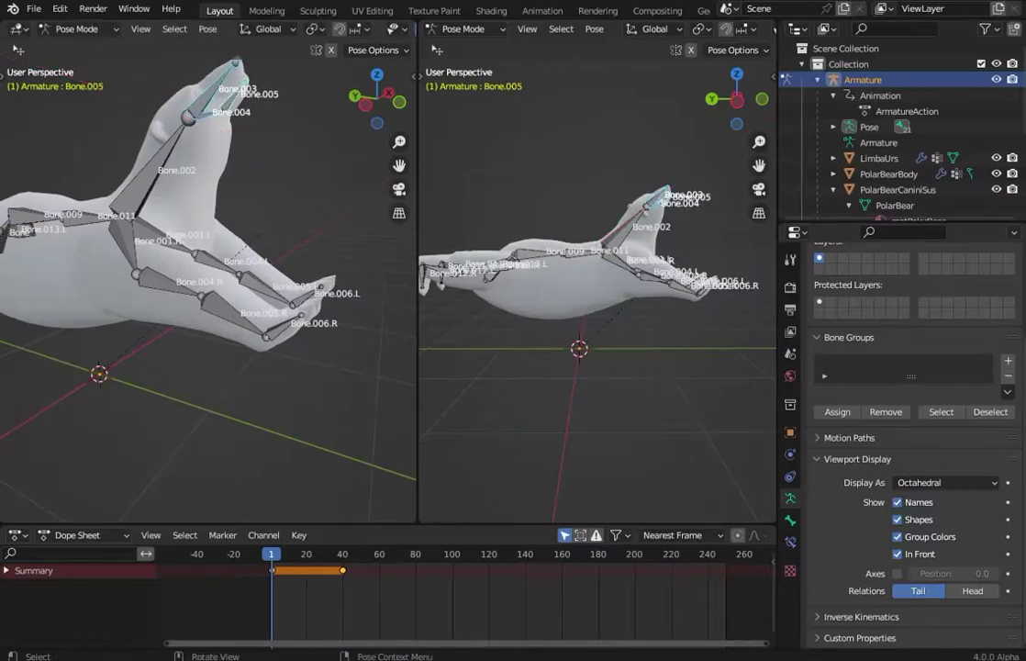
Rotate Bone.005 to 63.3° about global X, then select neck bone Bone.002.
key("r")
key("x")
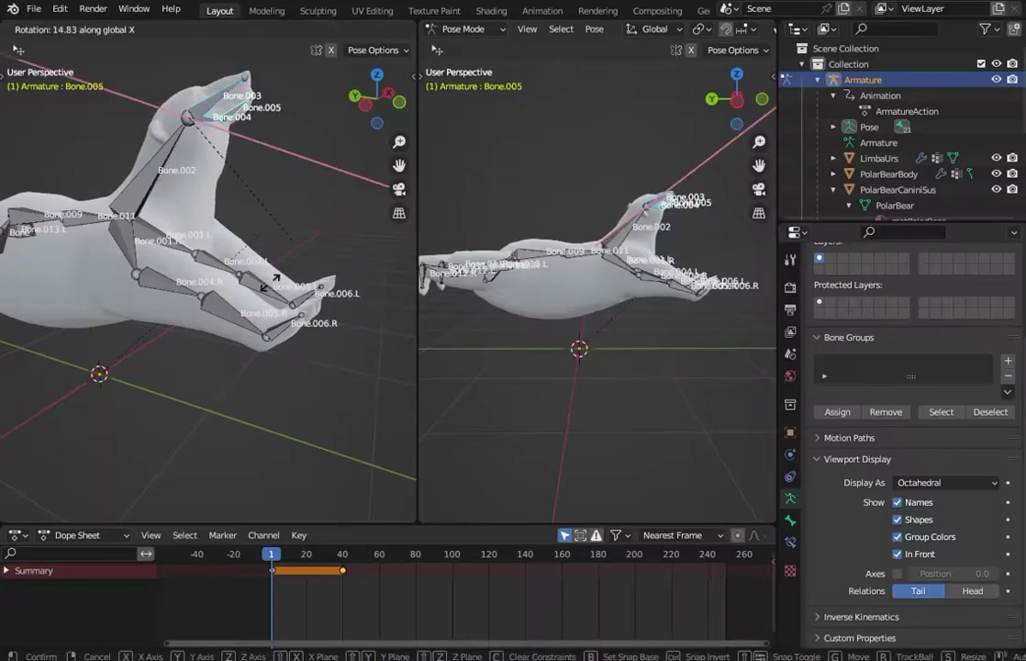
left_click(142, 431)
middle_click_drag(143, 433, 221, 403)
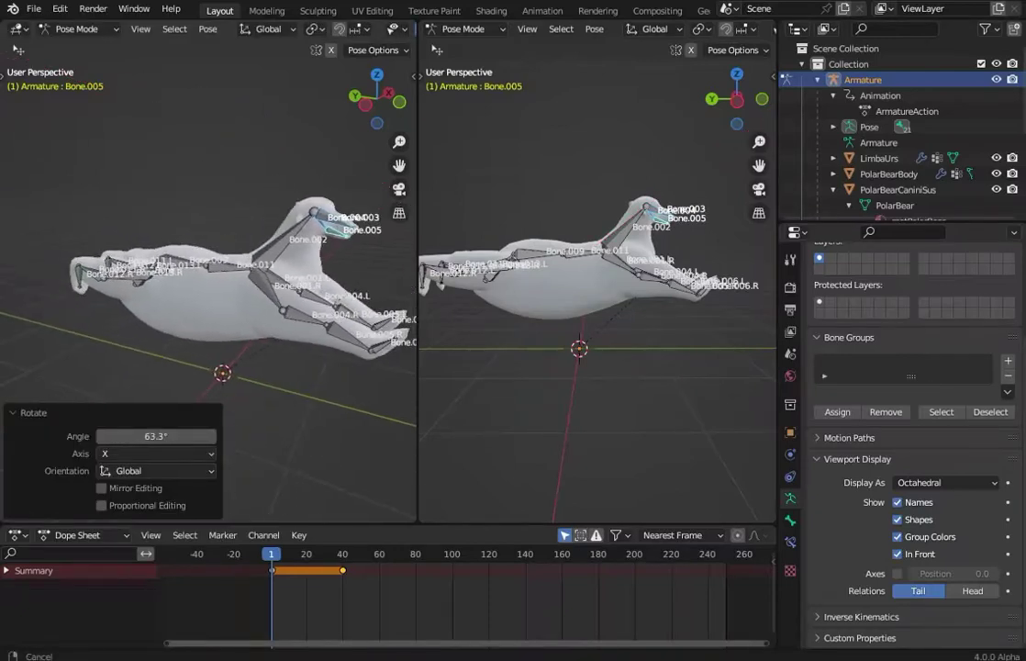
left_click(276, 229)
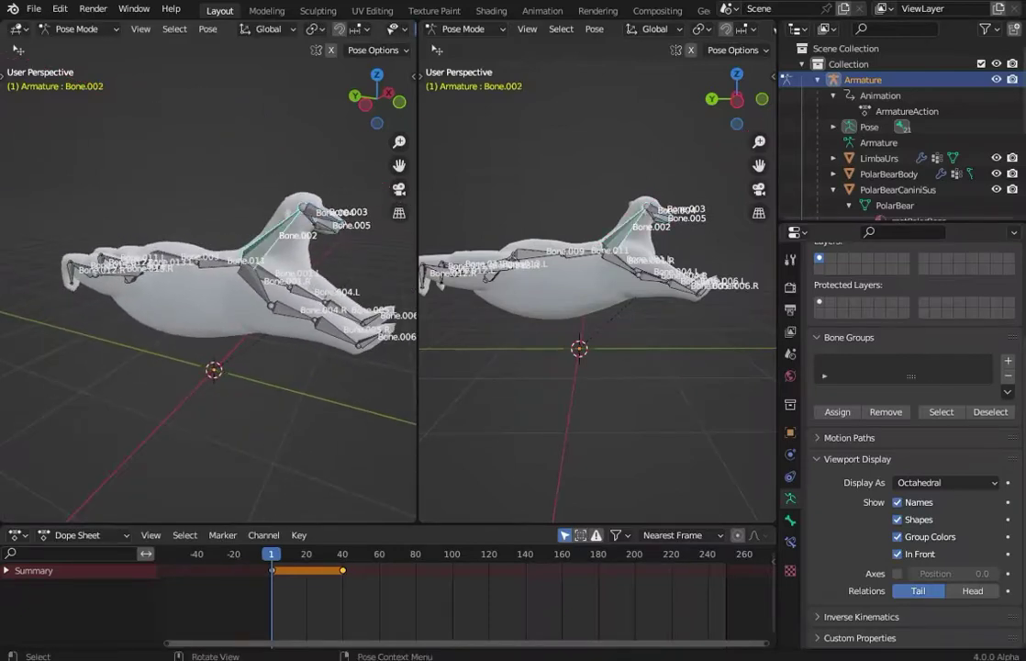
Rotate neck bone Bone.002 to 96.3° about global X, then again to -76.9°.
key("r")
key("x")
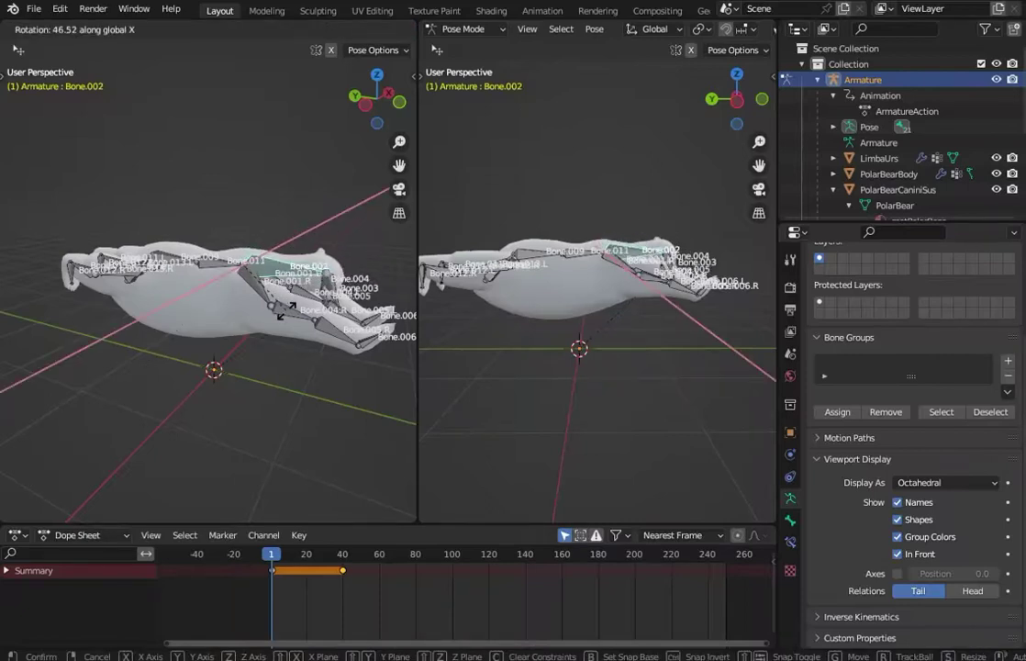
left_click(225, 395)
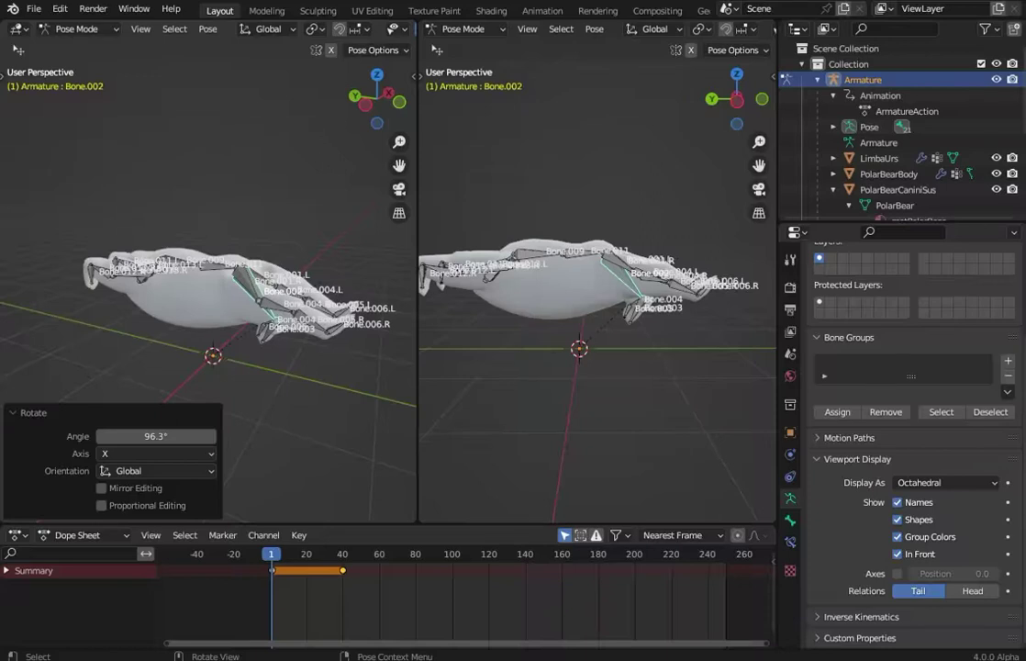
scroll(208, 293, "up", 2)
key("r")
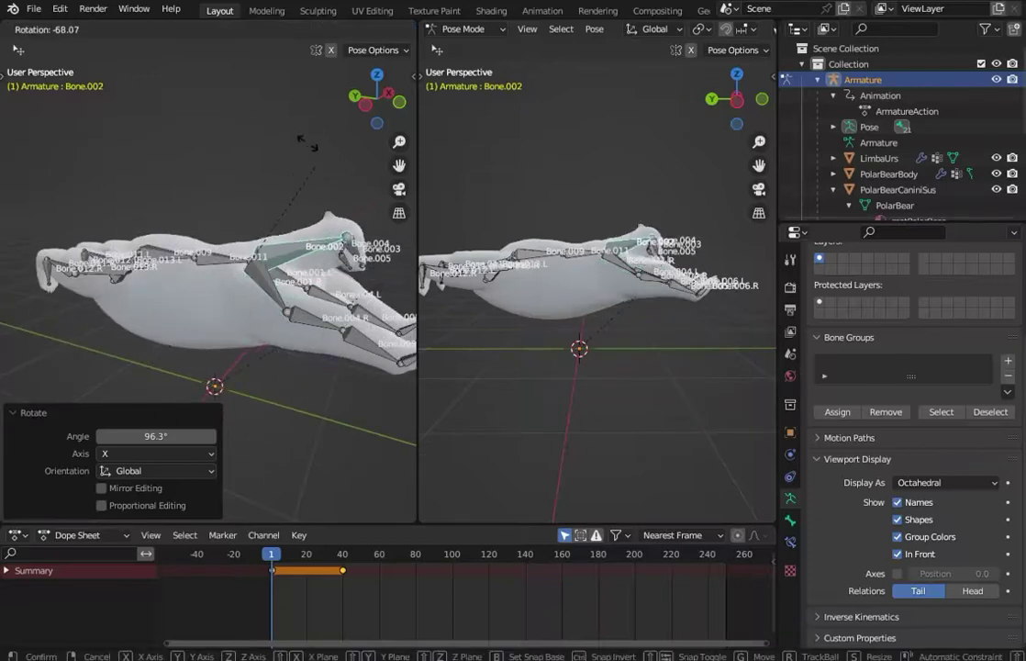
key("Return")
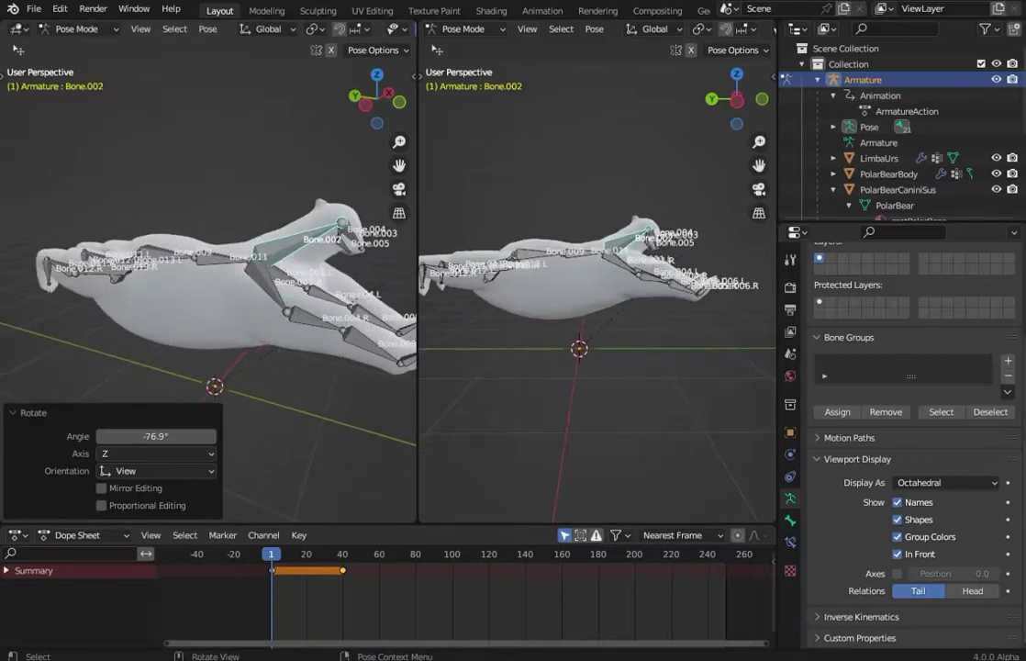
middle_click_drag(211, 275, 174, 284)
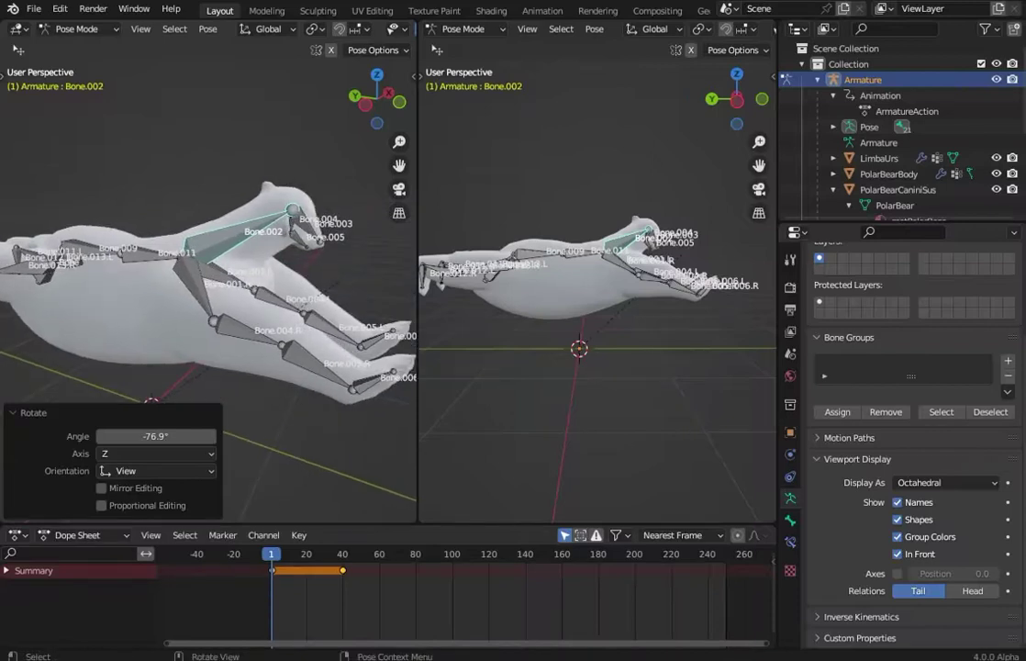
left_click(303, 225)
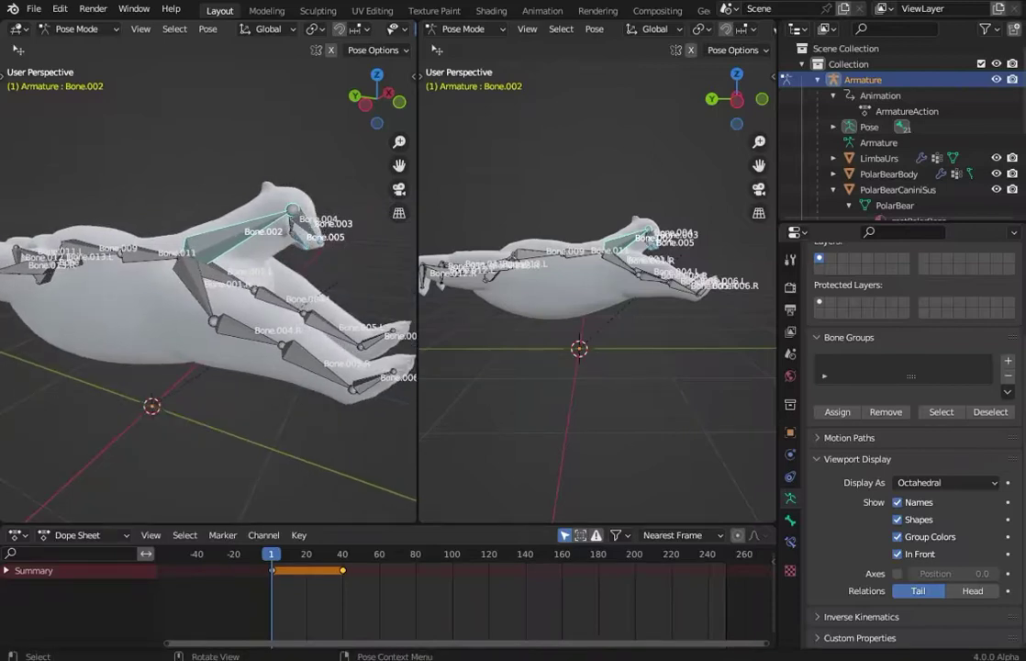
Deselect all and circle-select the bear's head bones, cancelling a trial rotation.
key("alt+a")
key("c")
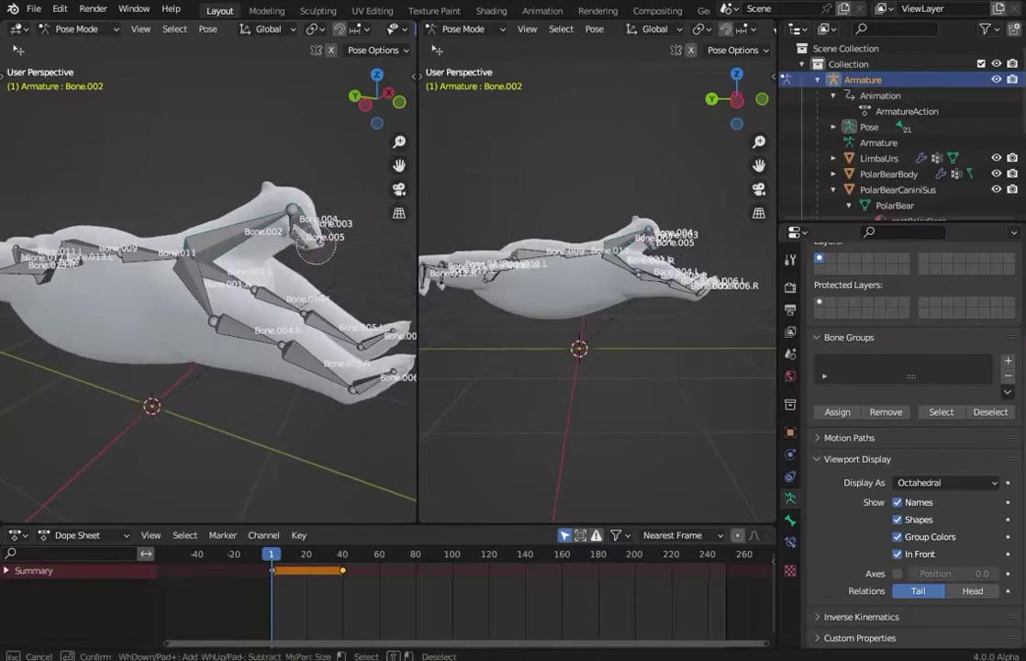
left_click(303, 237)
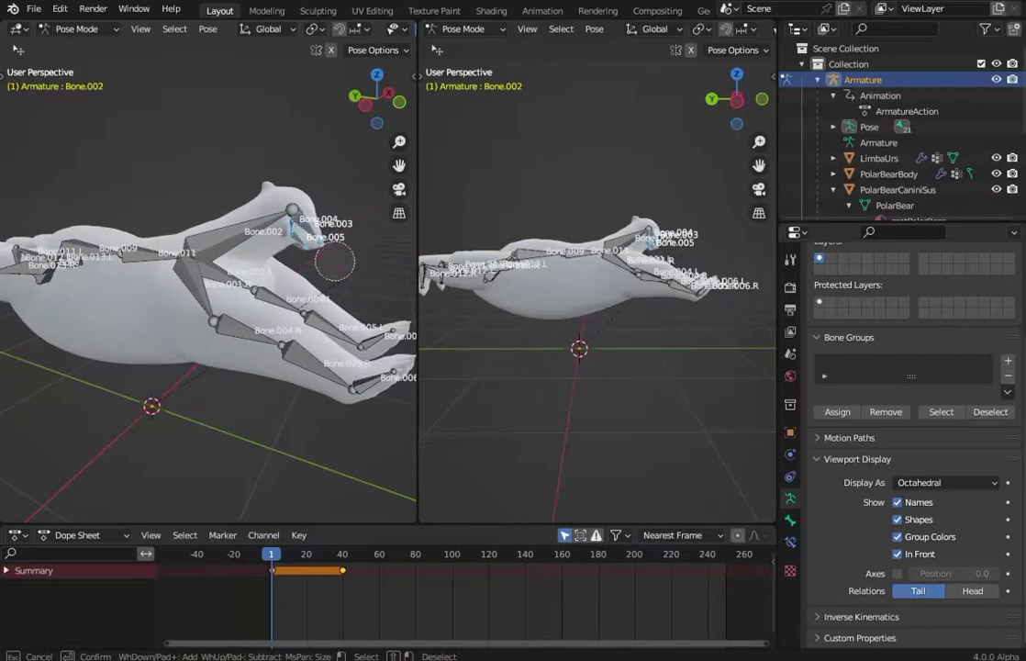
key("Escape")
key("r")
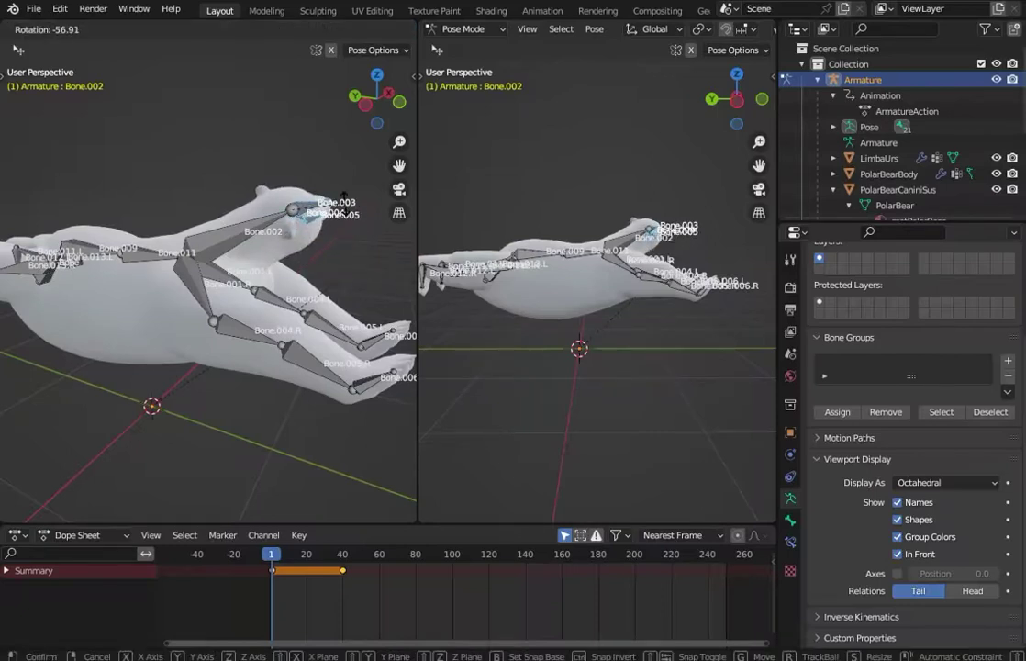
key("Escape")
Tilt the head bones -61.9° about global X after undoing a first attempt.
key("r")
key("x")
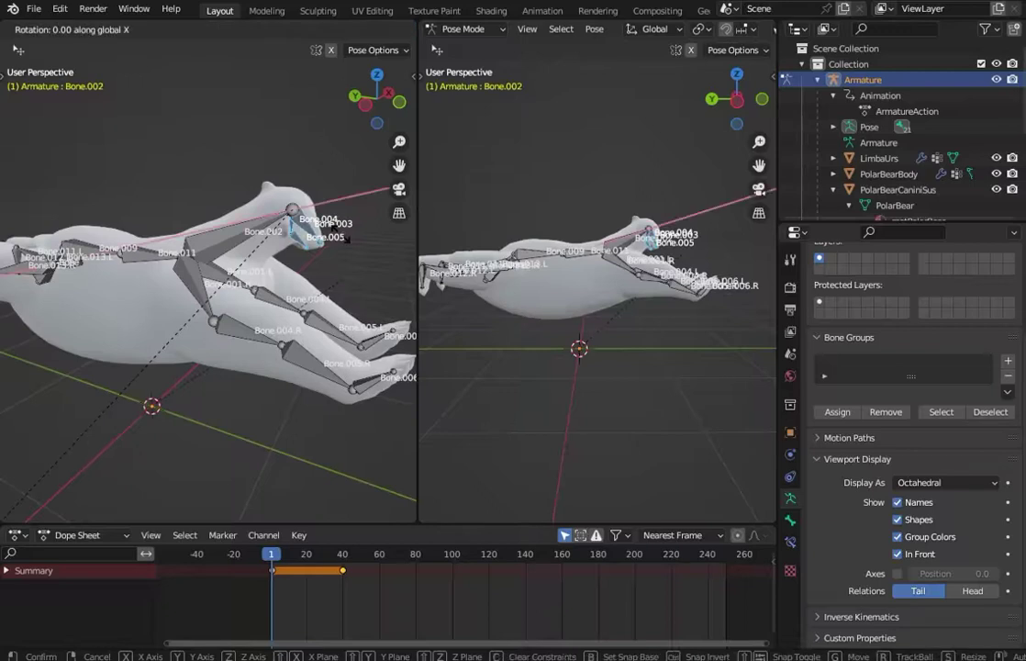
left_click(317, 257)
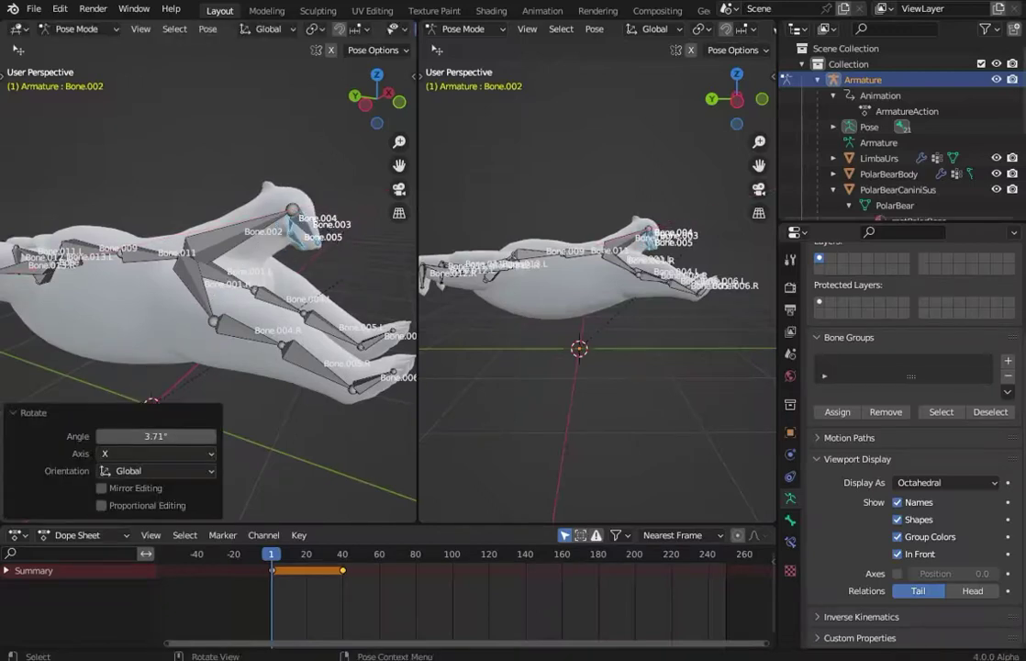
key("ctrl+z")
key("ctrl+z")
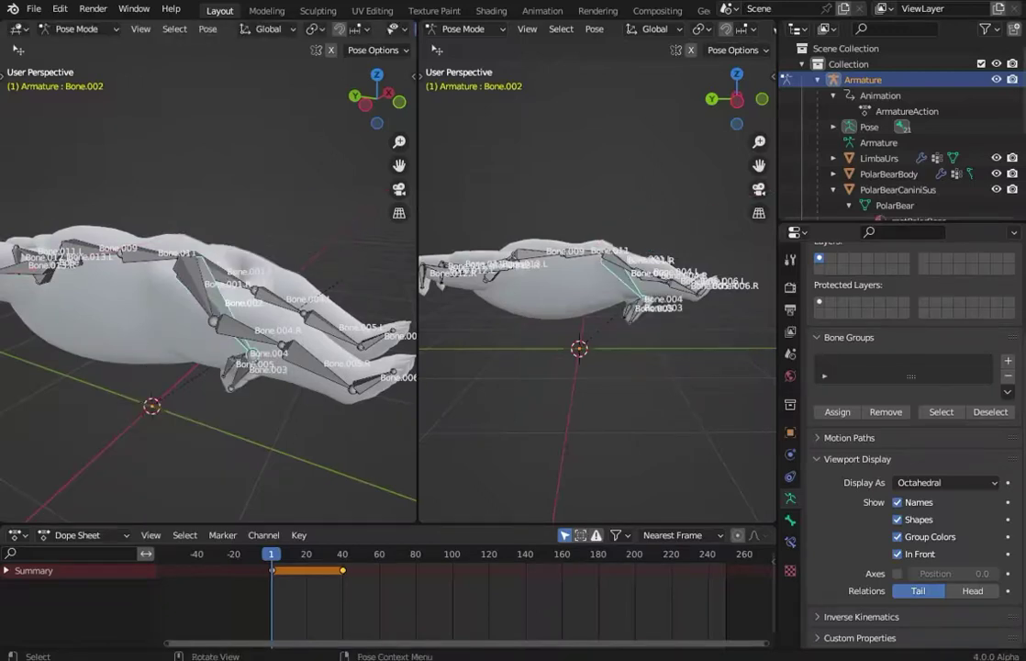
key("r")
key("x")
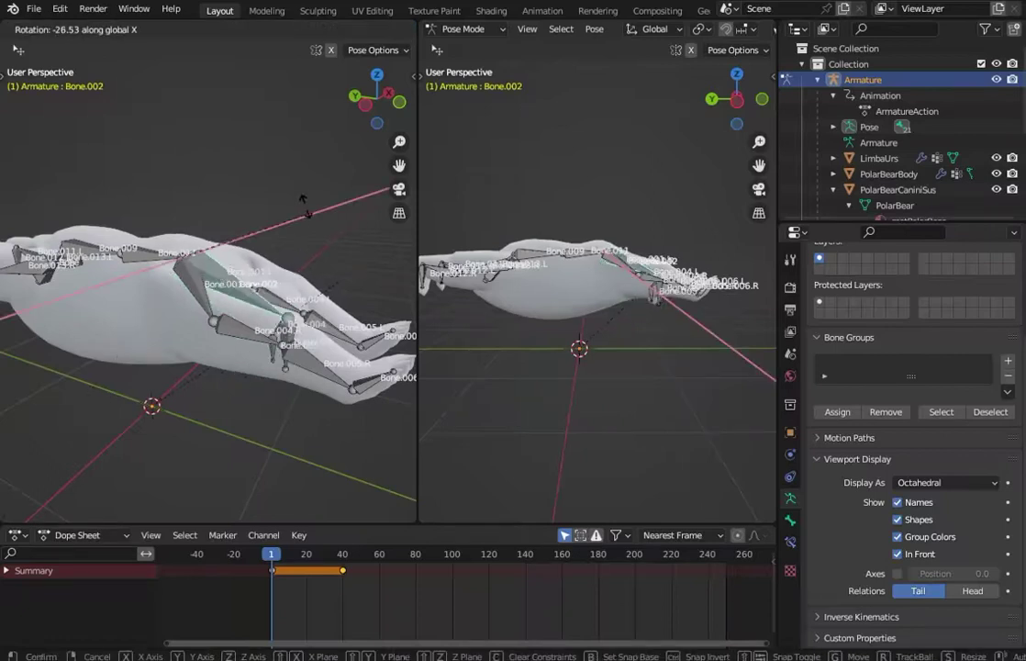
left_click(292, 213)
In front view, turn the head bones 22.7° sideways, then deselect all and orbit back.
key("KP_1")
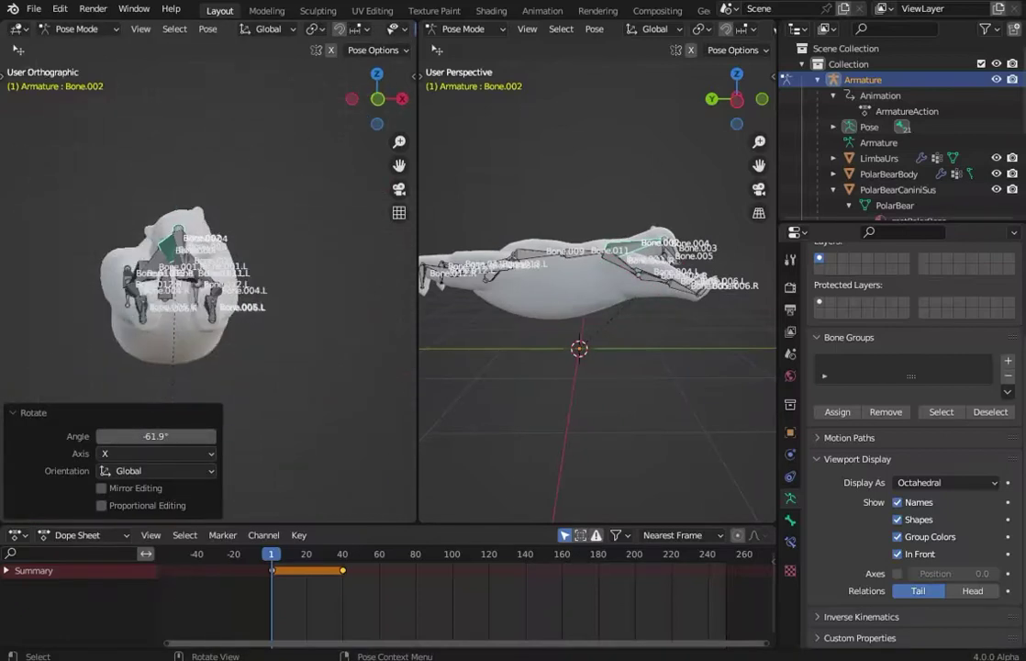
scroll(206, 284, "up", 4)
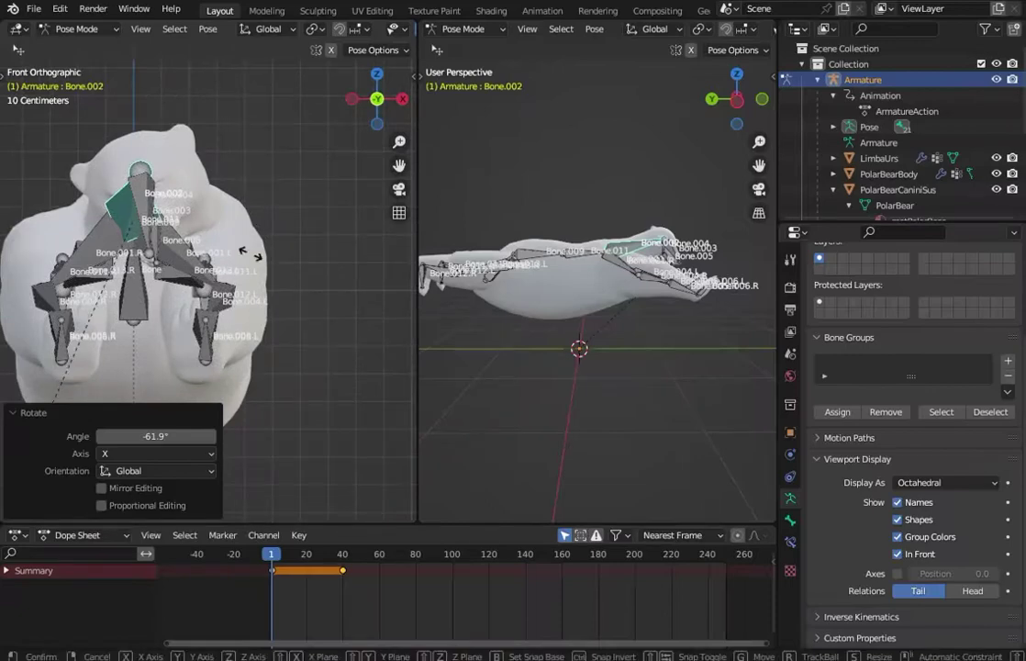
key("r")
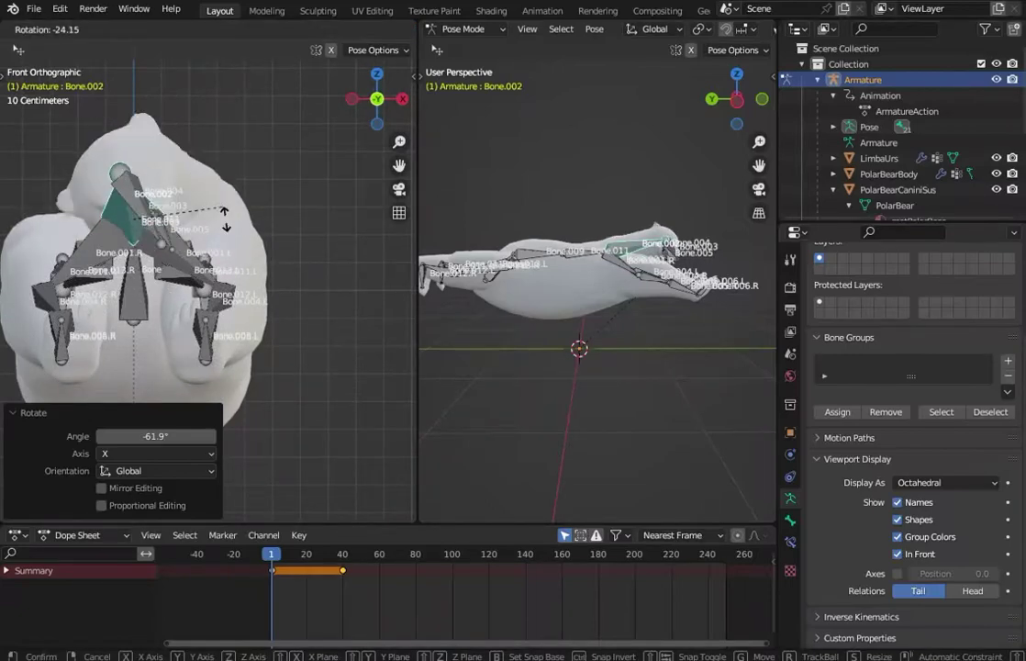
key("Return")
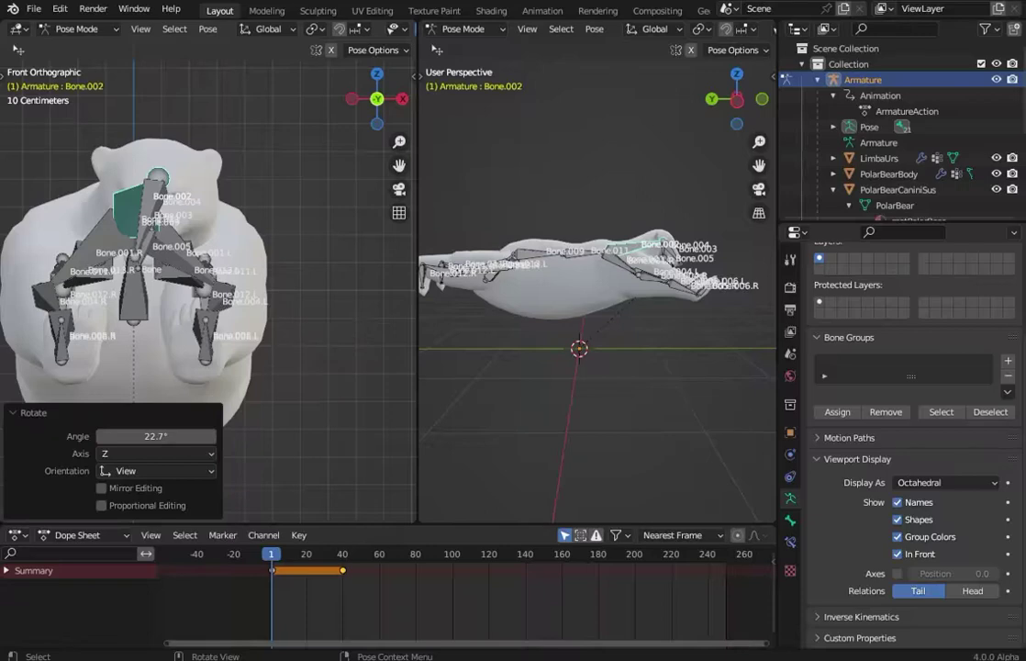
key("alt+a")
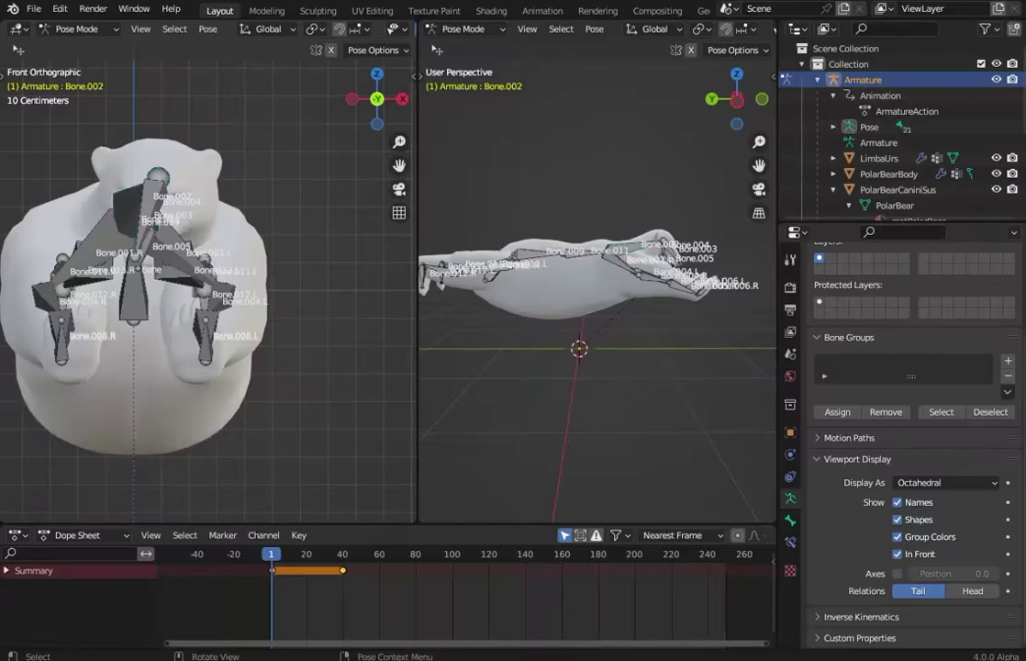
mouse_move(183, 276)
middle_mouse_down()
mouse_move(220, 239)
mouse_move(220, 293)
middle_mouse_up()
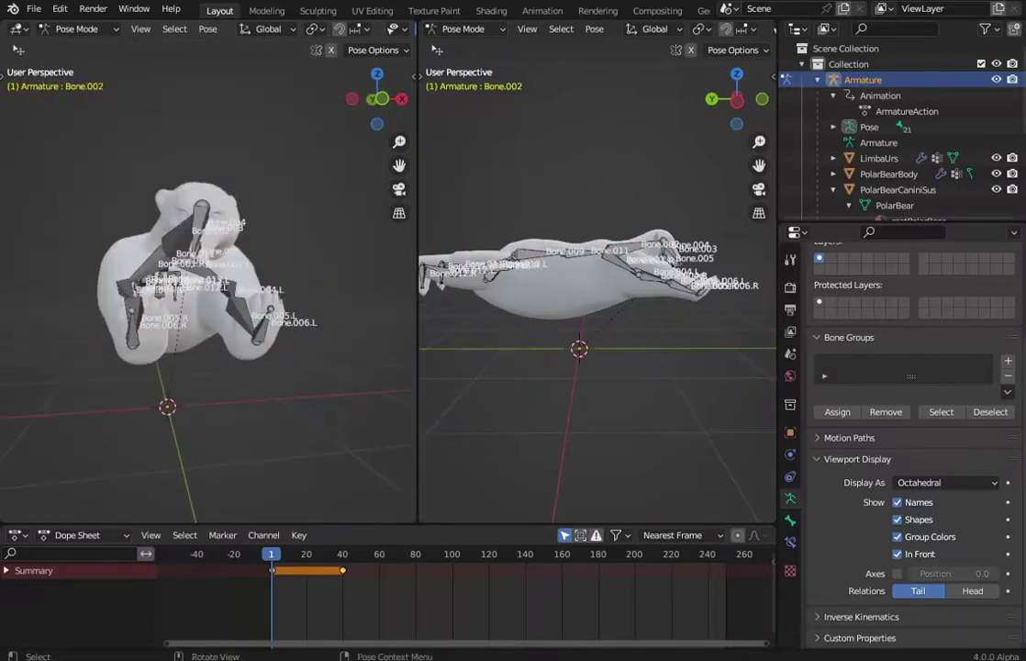
Clear rotations on all bones to restore the bear's rest pose, then deselect everything.
key("a")
left_click_drag(197, 216, 196, 80)
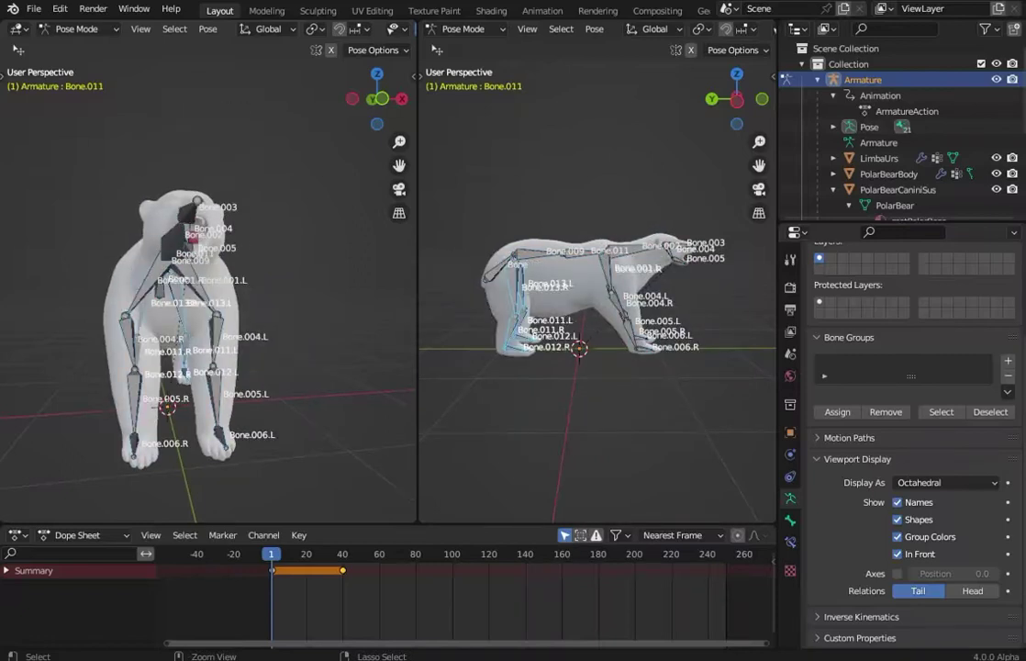
key("alt+a")
middle_click_drag(208, 303, 293, 303)
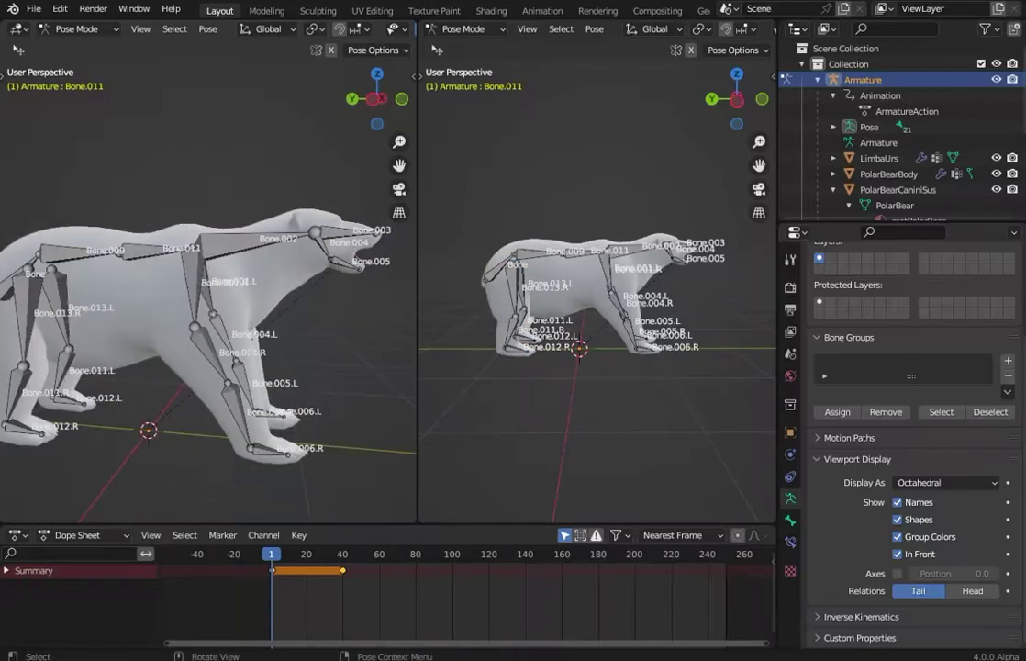
scroll(208, 303, "down", 3)
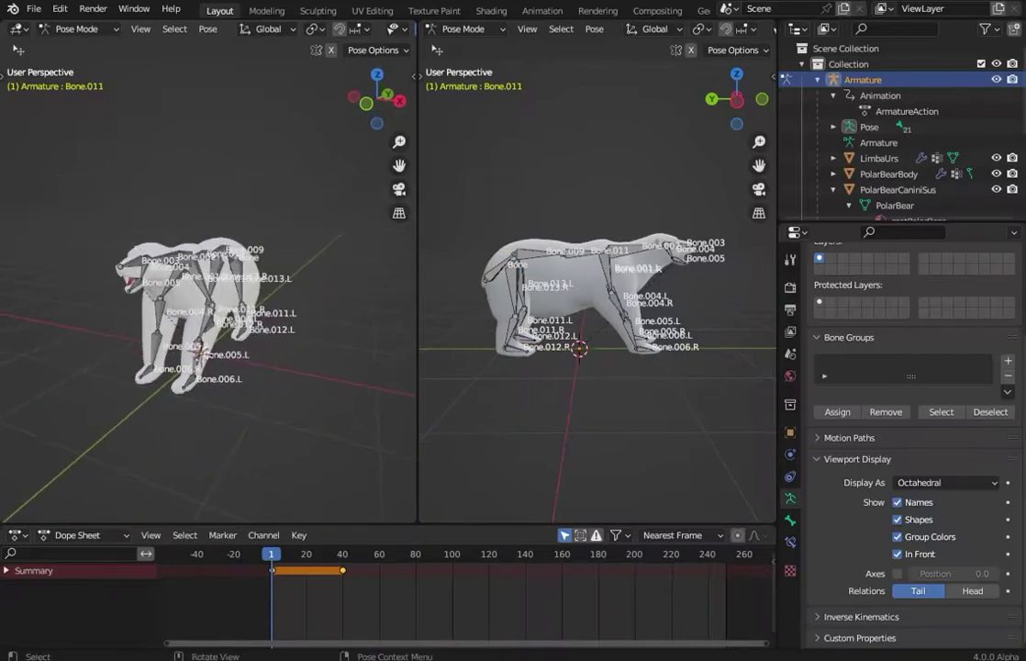